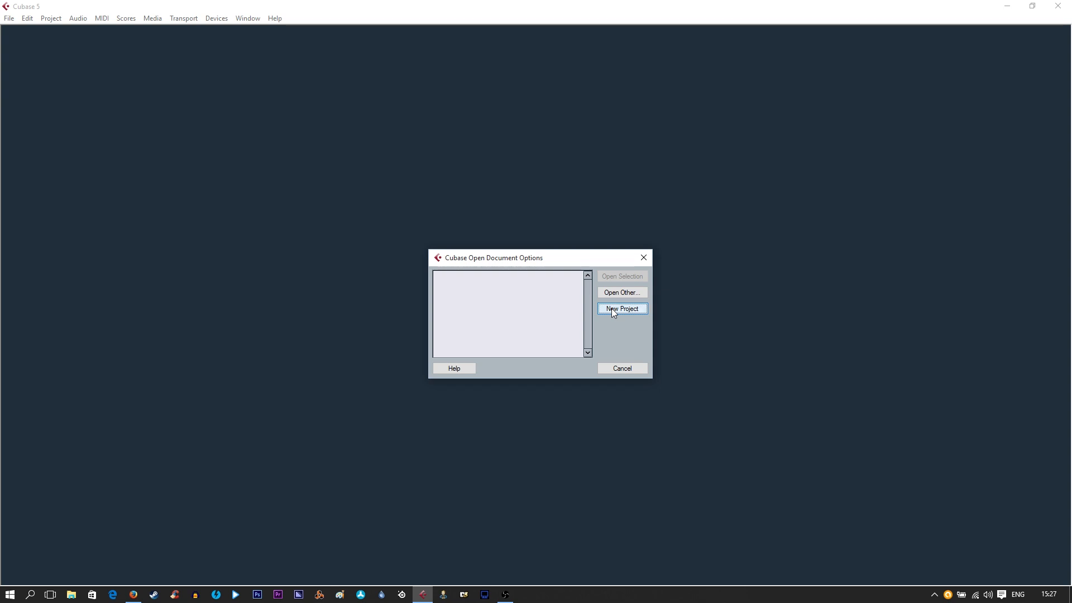
Create a project from the Empty template in a new project folder named "get started"
click(613, 310)
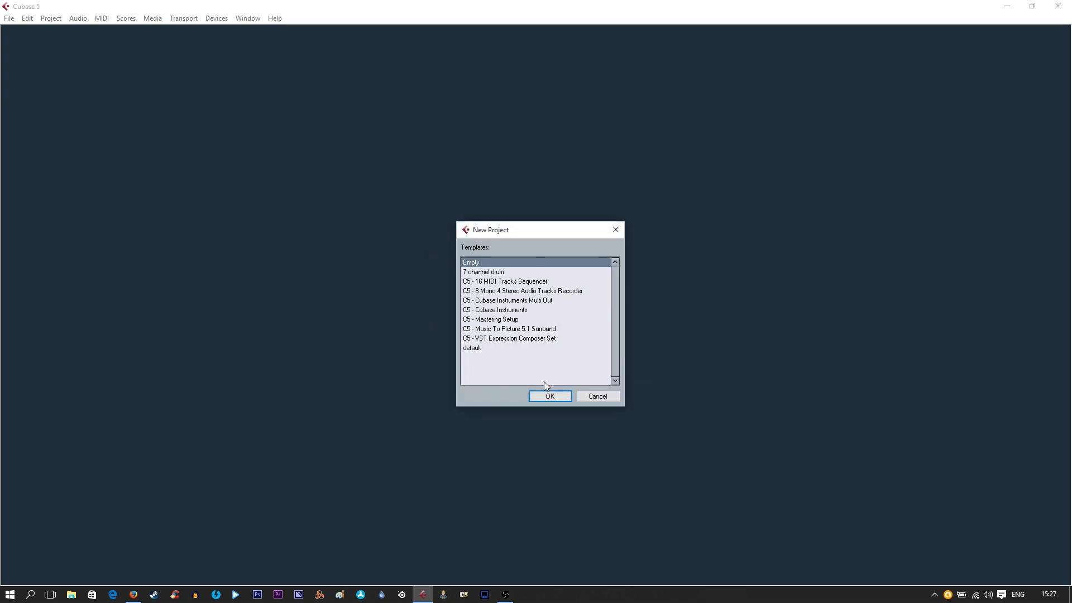
click(540, 398)
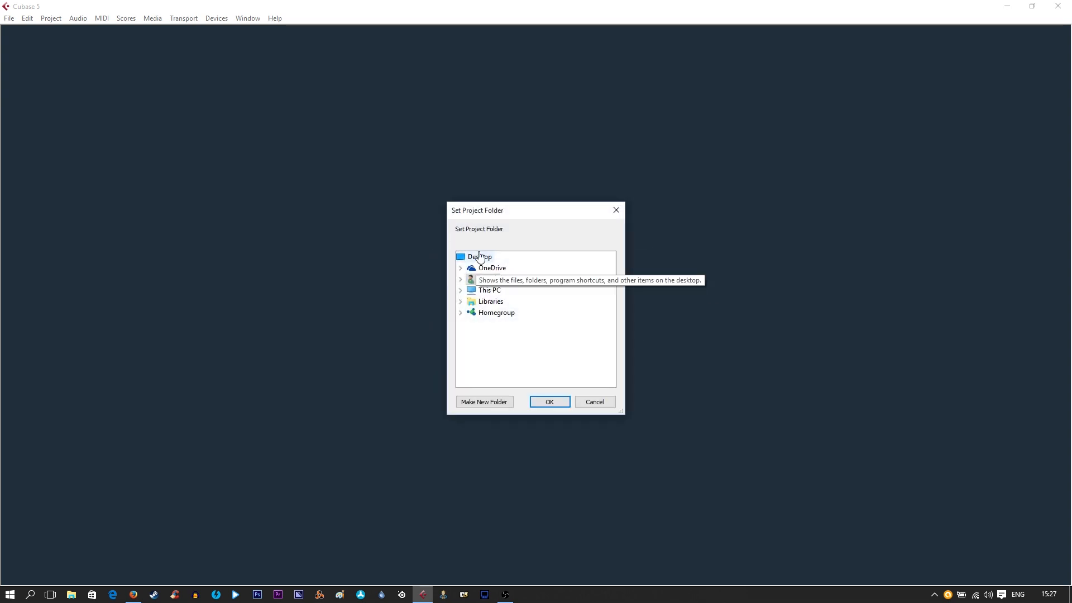
click(496, 402)
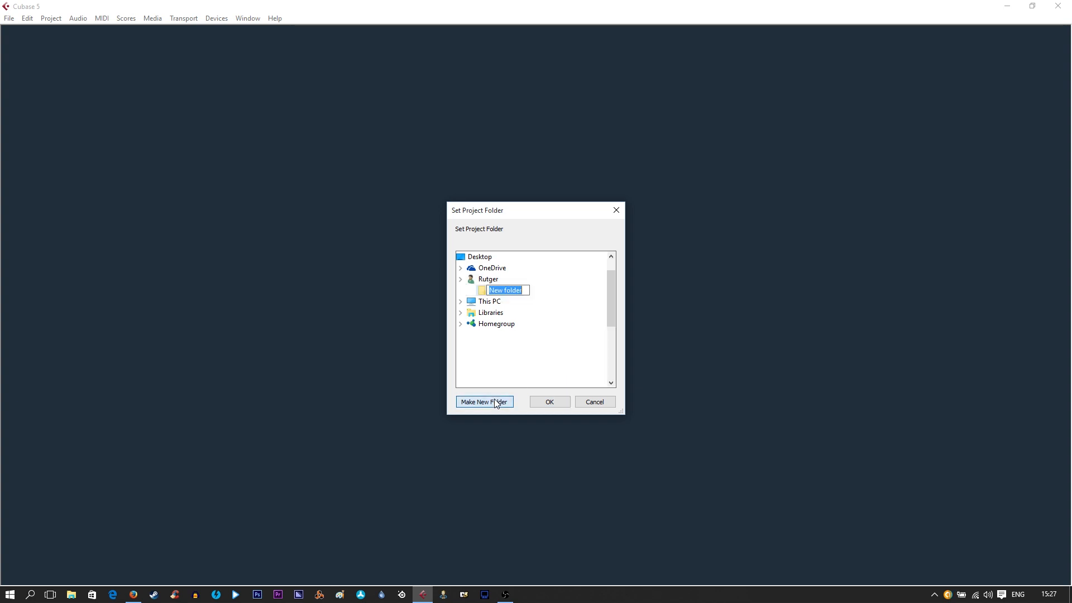
scroll(529, 354, down, 2)
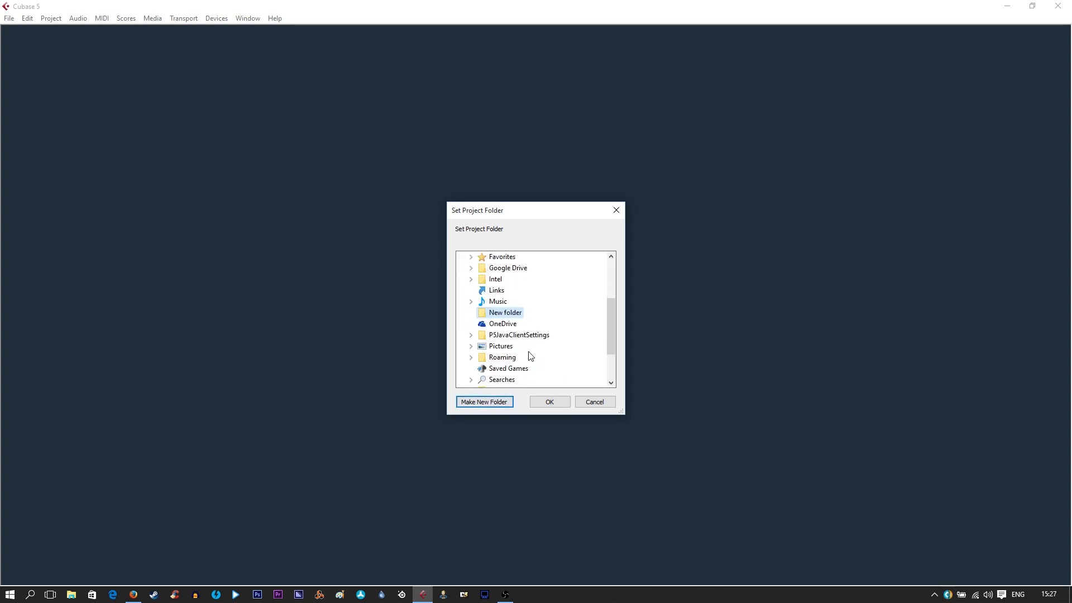
click(510, 314)
text(get started)
click(549, 402)
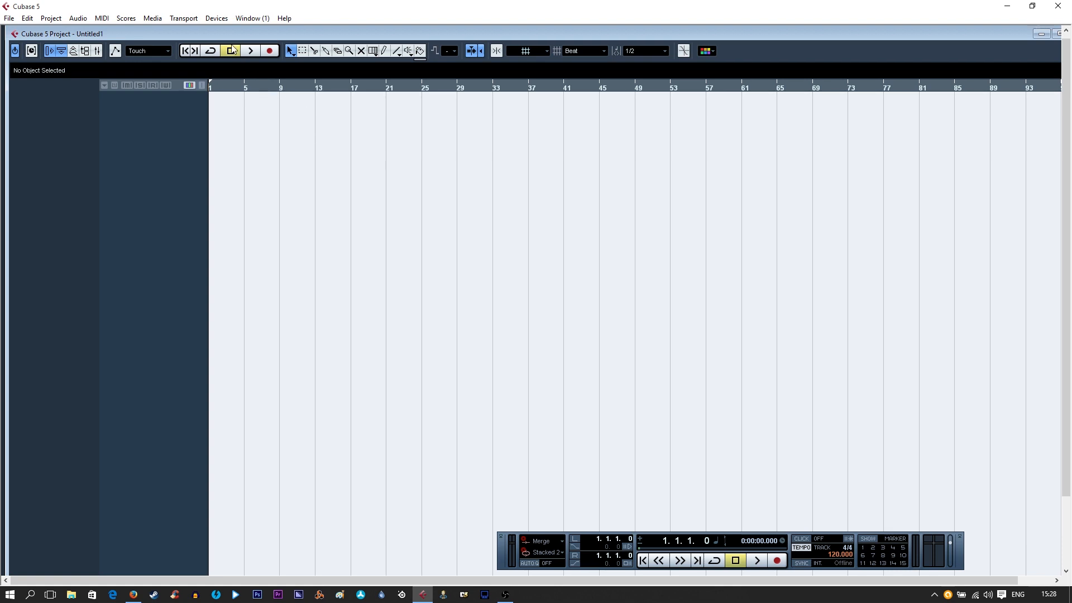
Switch the VST Audio System's ASIO driver to US-16x08 ASIO and apply the device setup
click(216, 18)
click(233, 251)
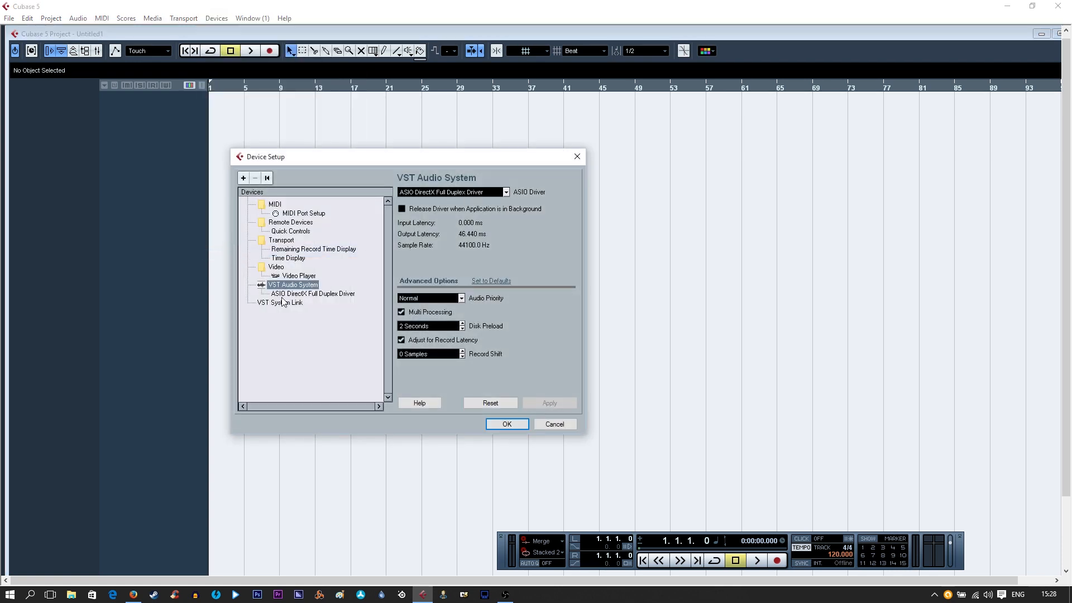
click(307, 294)
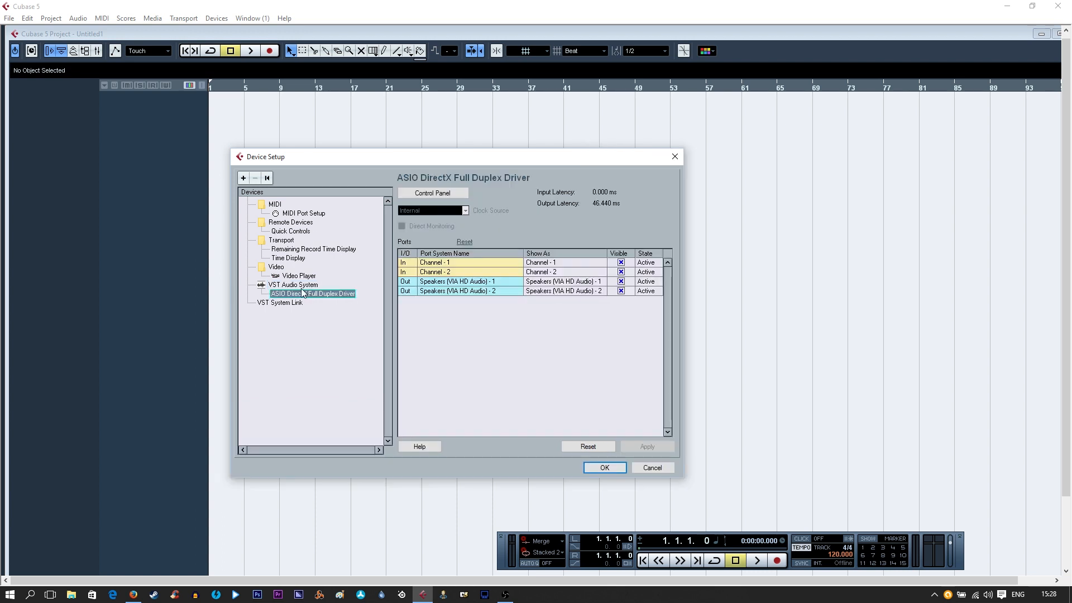
click(302, 286)
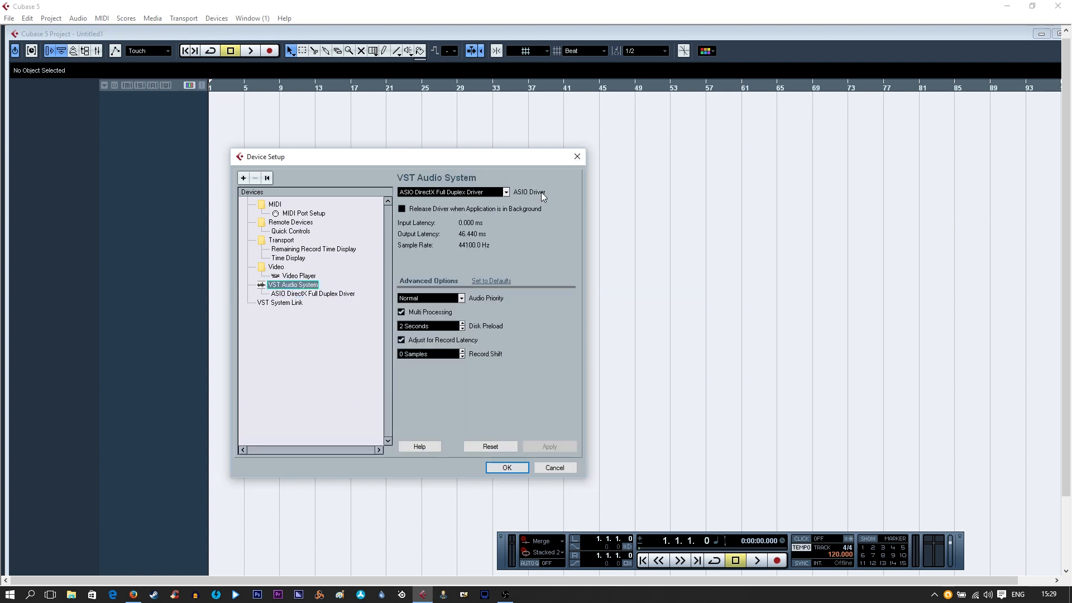
click(505, 194)
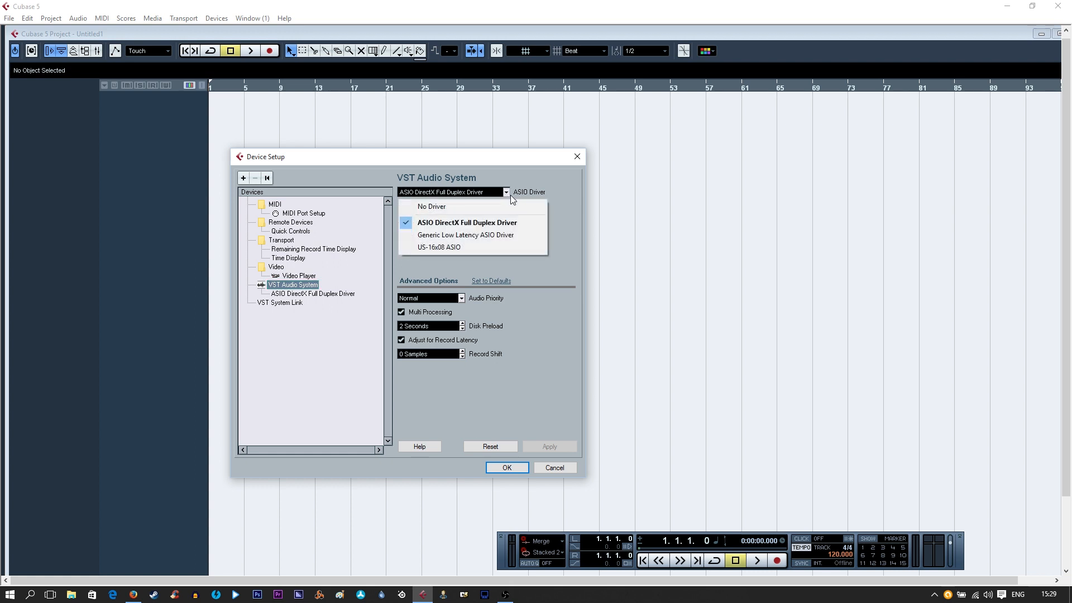
click(434, 247)
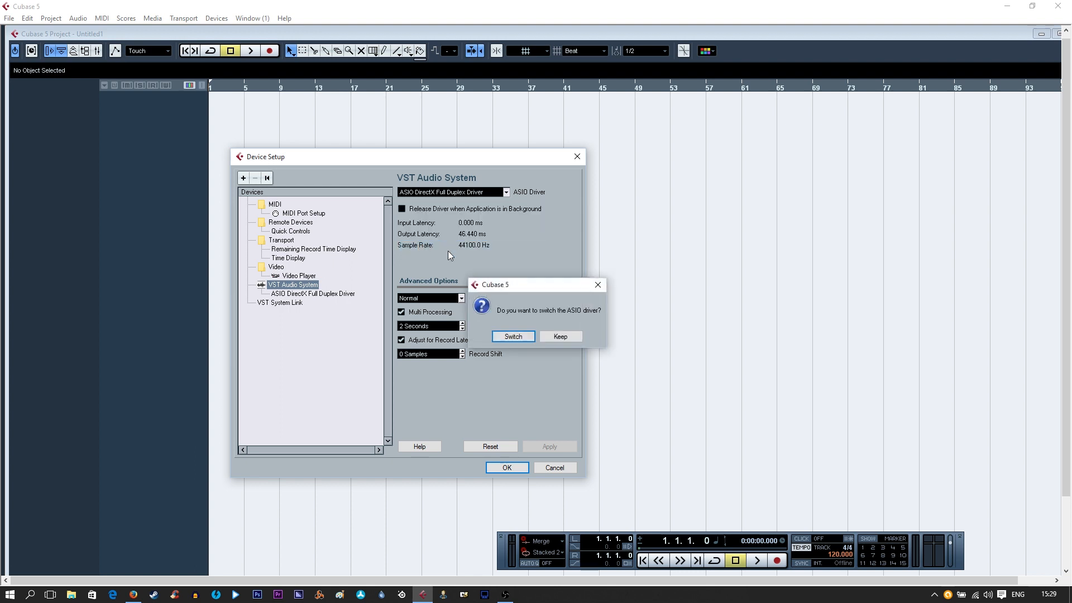
click(513, 337)
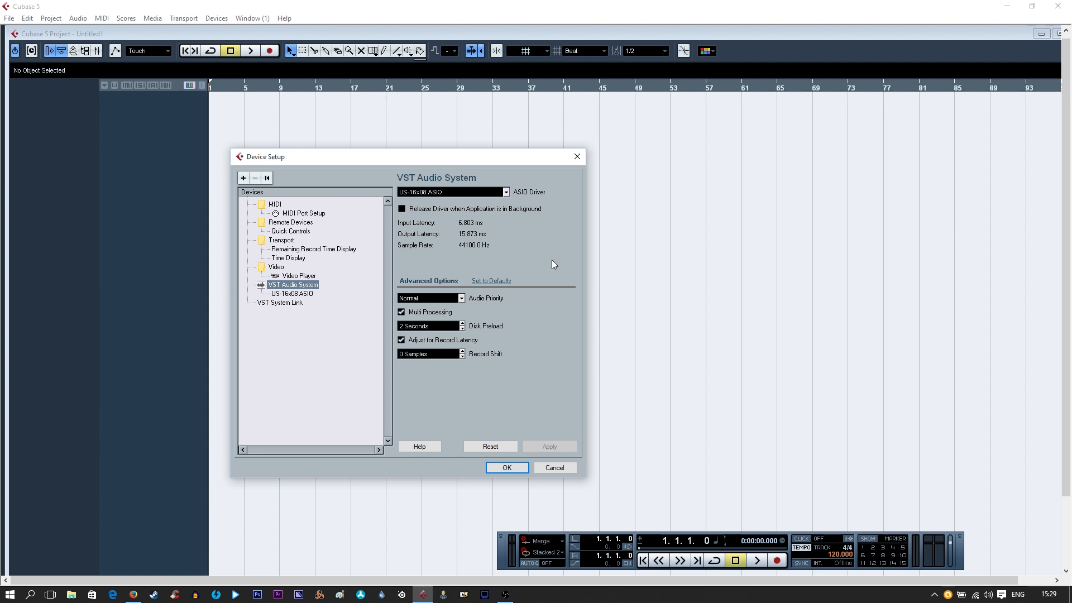
click(503, 468)
Apply the 16 x Mono preset to the input busses in VST Connections
click(219, 19)
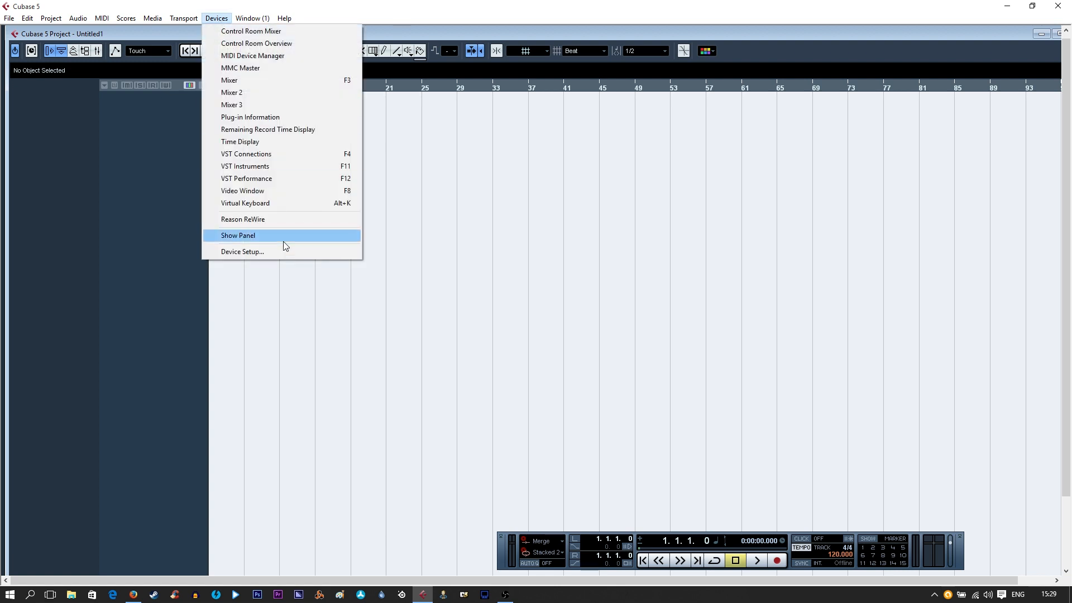
click(255, 155)
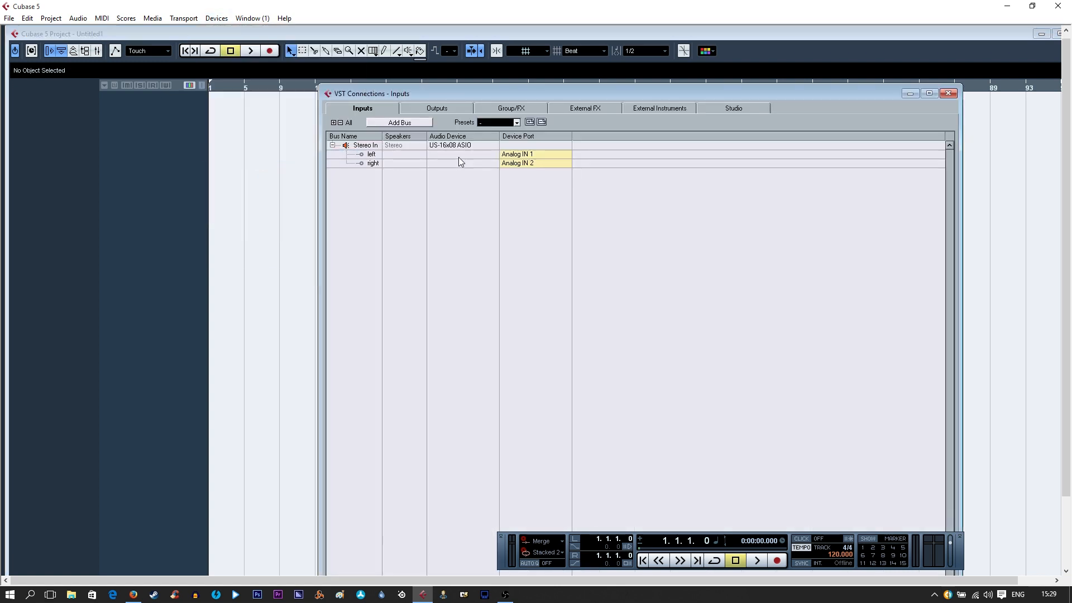
drag(437, 93, 442, 80)
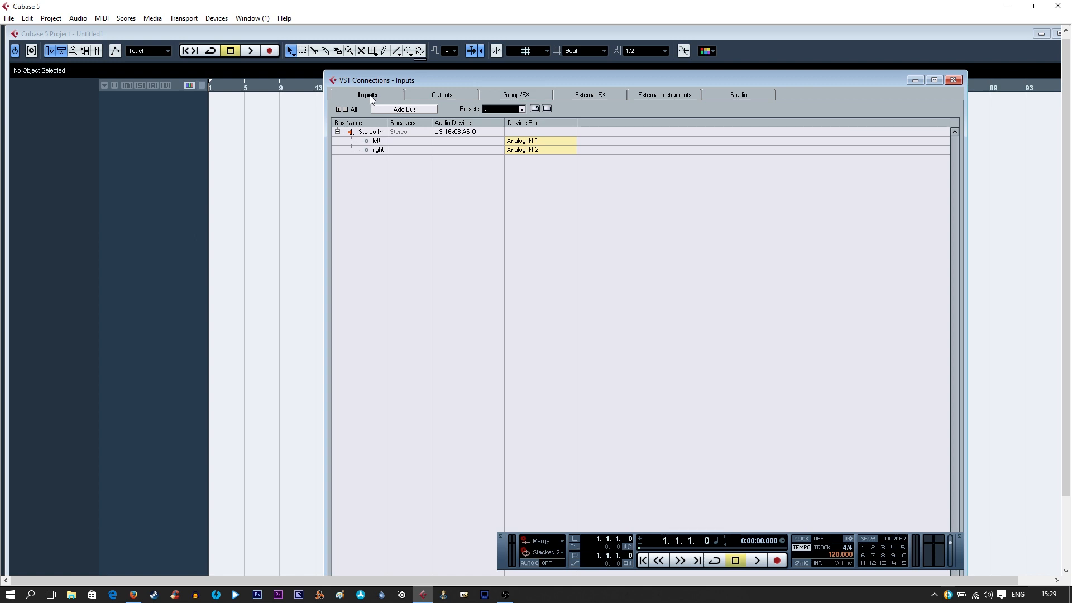
click(408, 96)
click(366, 96)
click(522, 109)
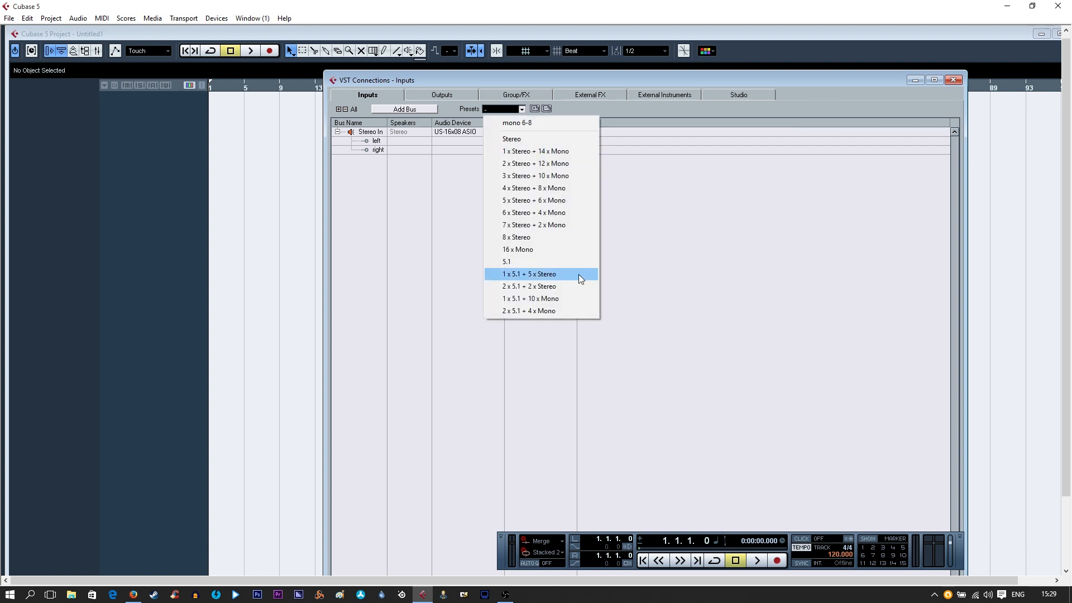
click(521, 255)
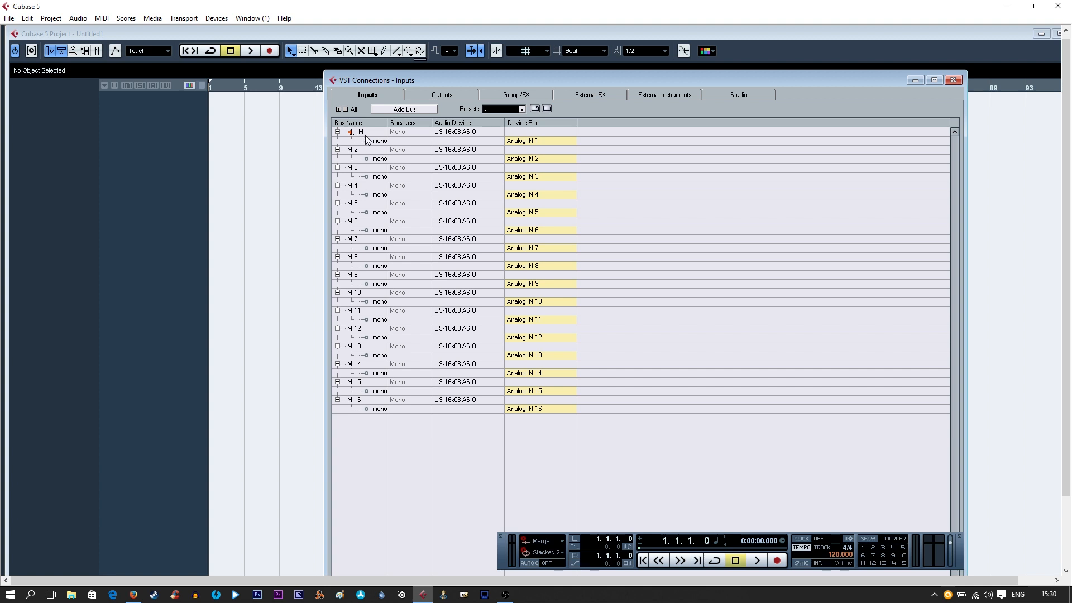
Set the device ports of input busses M 4 through M 16 to Not Connected, then close VST Connections
click(526, 144)
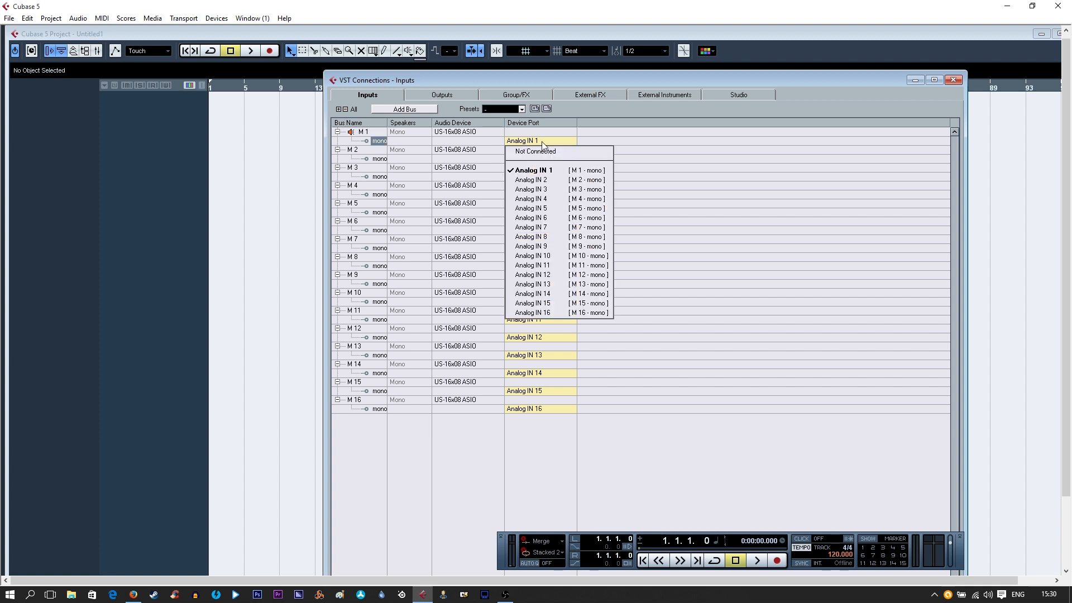
click(537, 161)
click(541, 195)
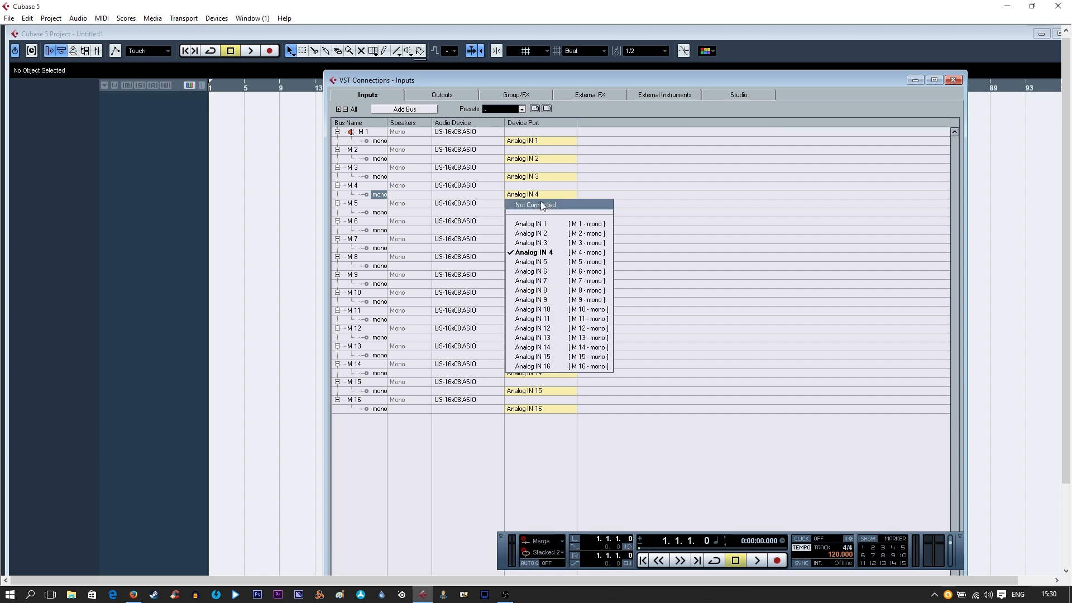
click(540, 202)
click(542, 213)
click(544, 220)
click(542, 231)
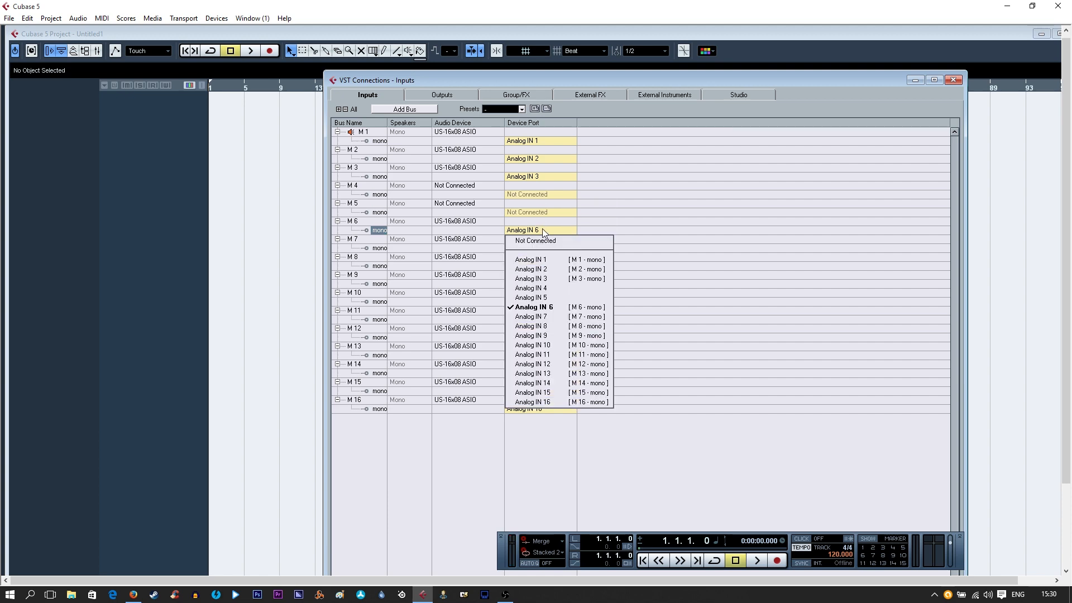
click(544, 236)
click(541, 246)
click(540, 257)
click(539, 267)
click(540, 276)
click(537, 320)
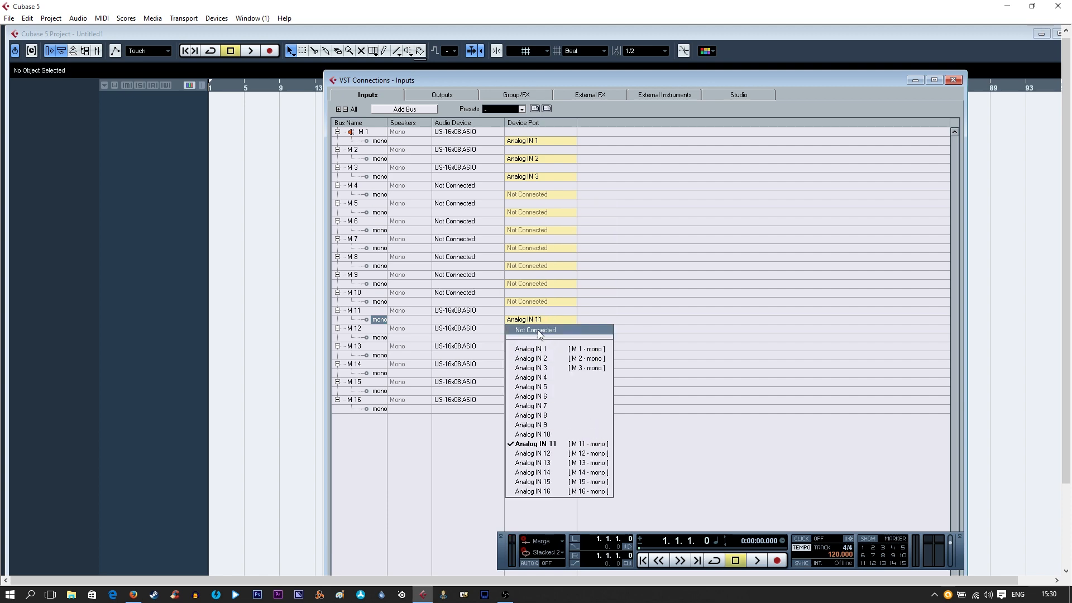
click(537, 330)
click(530, 356)
click(530, 366)
click(525, 409)
click(524, 420)
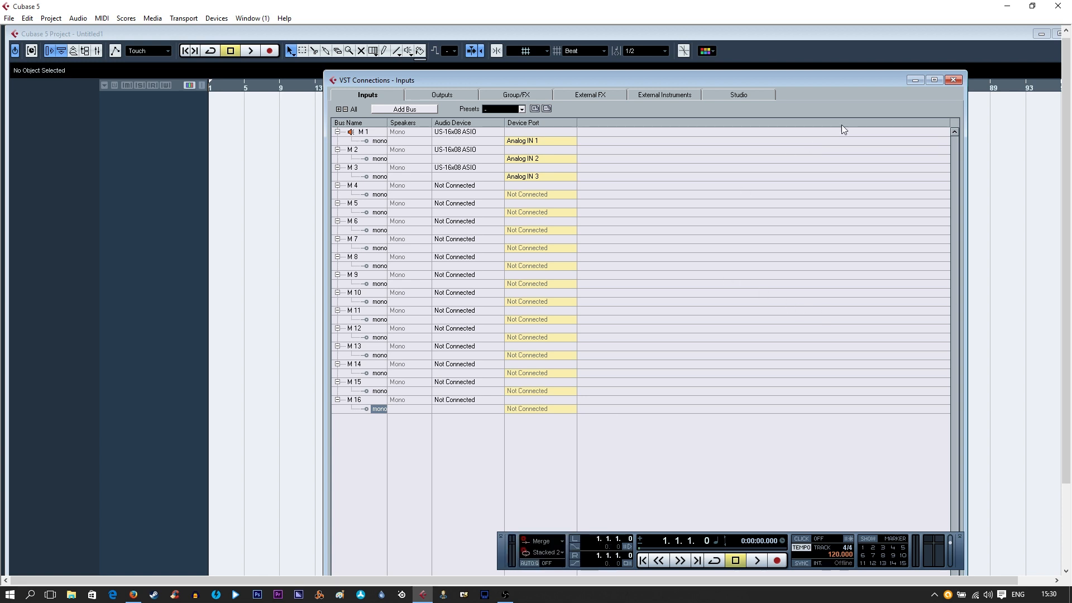
click(952, 81)
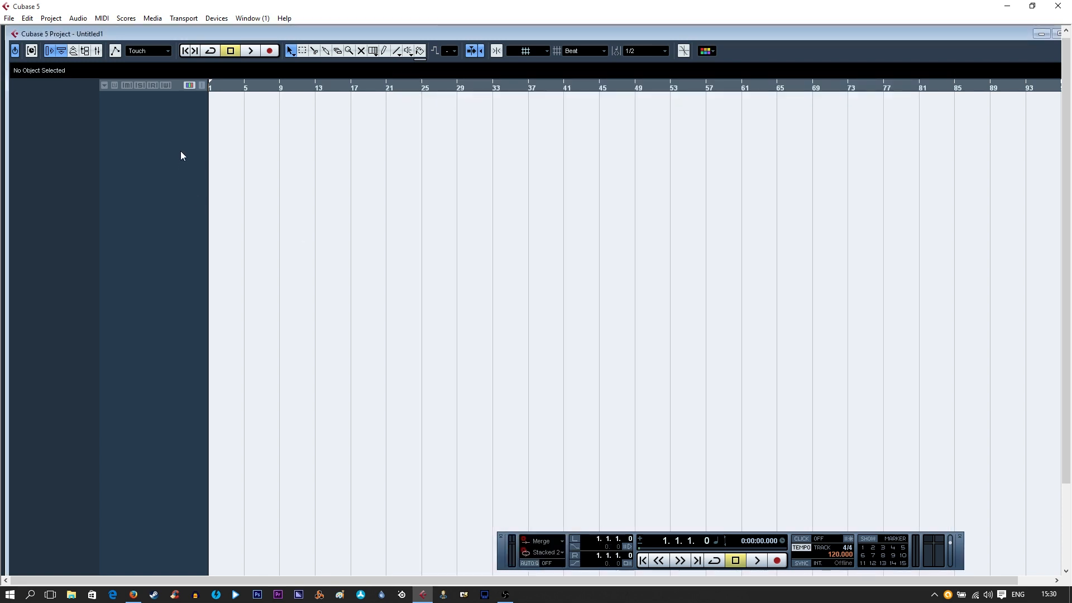
click(81, 19)
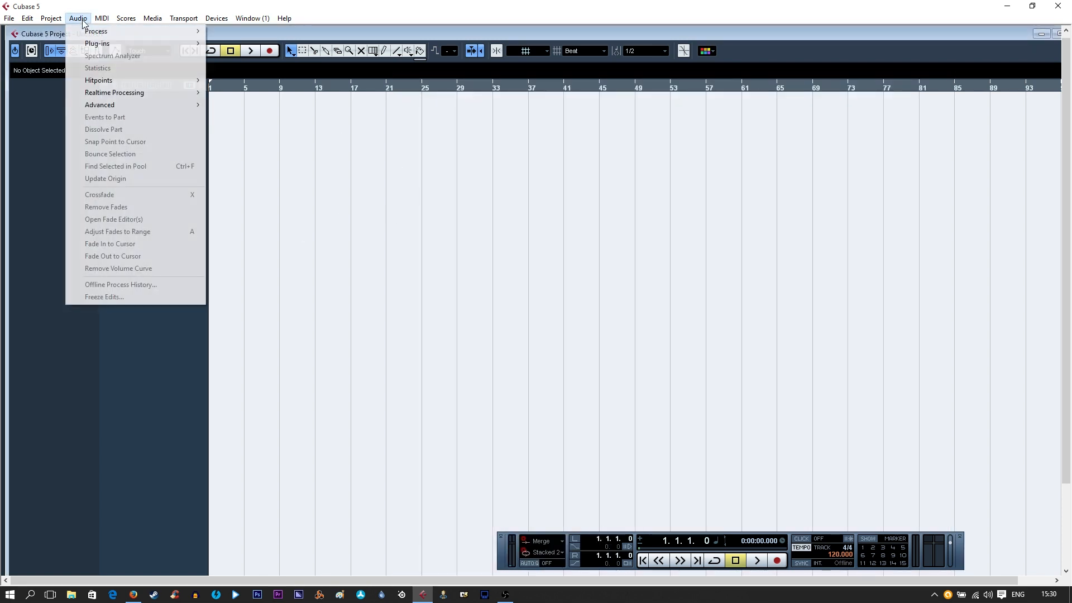
click(81, 20)
click(79, 20)
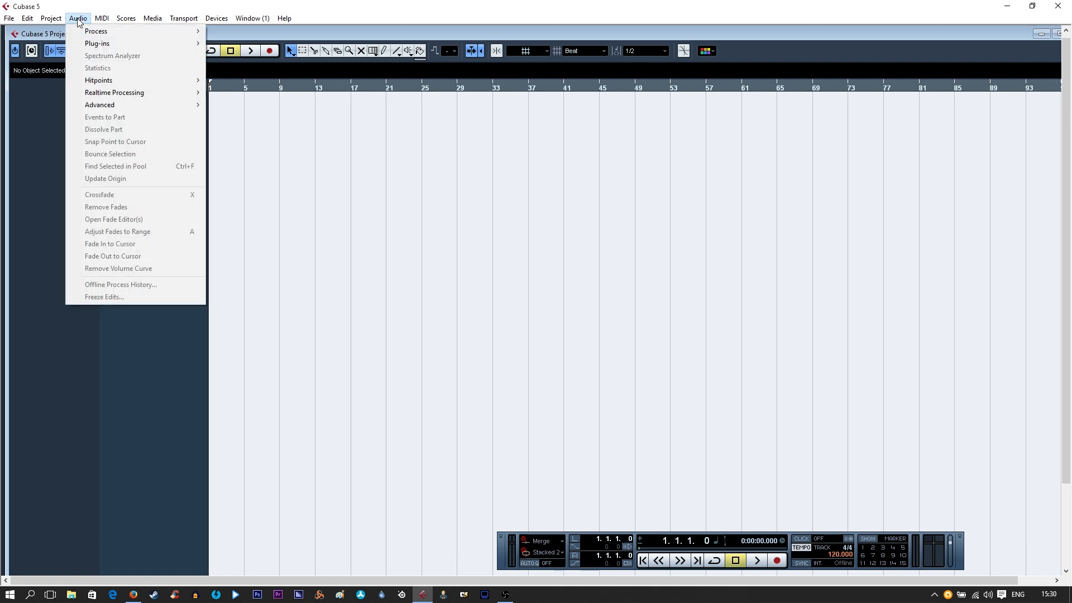
click(78, 20)
click(9, 18)
mouse_move(38, 19)
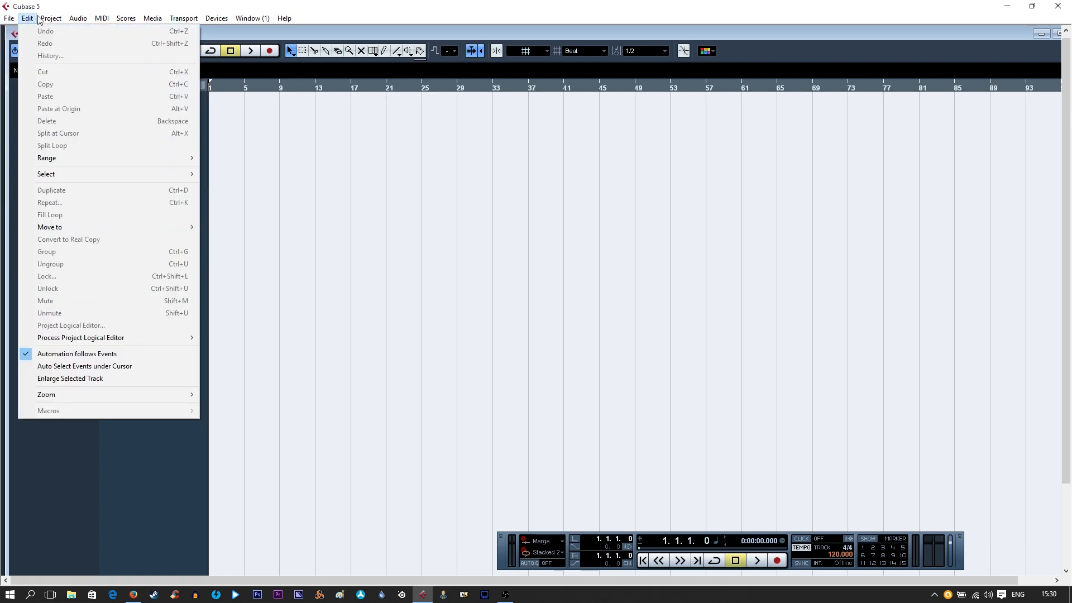
mouse_move(139, 32)
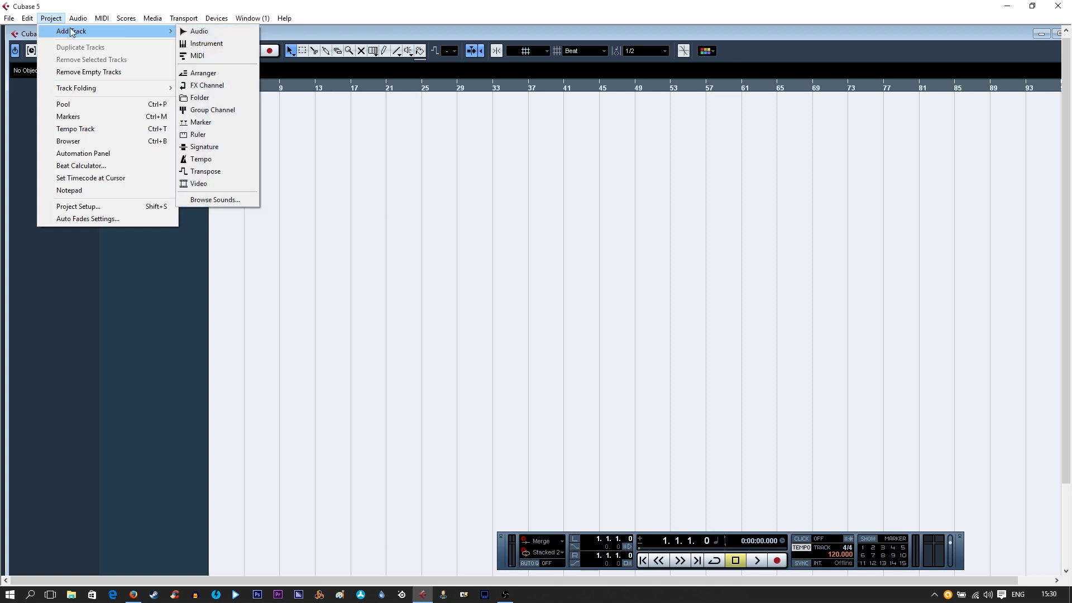
click(276, 409)
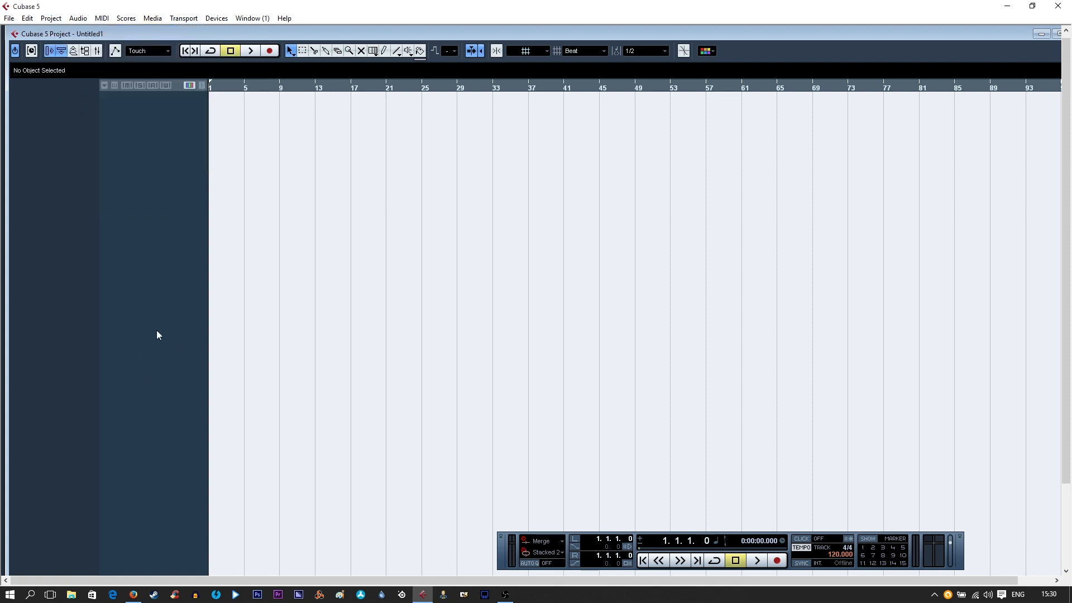
Add three mono audio tracks and enlarge the height of all three in the track list
right_click(148, 187)
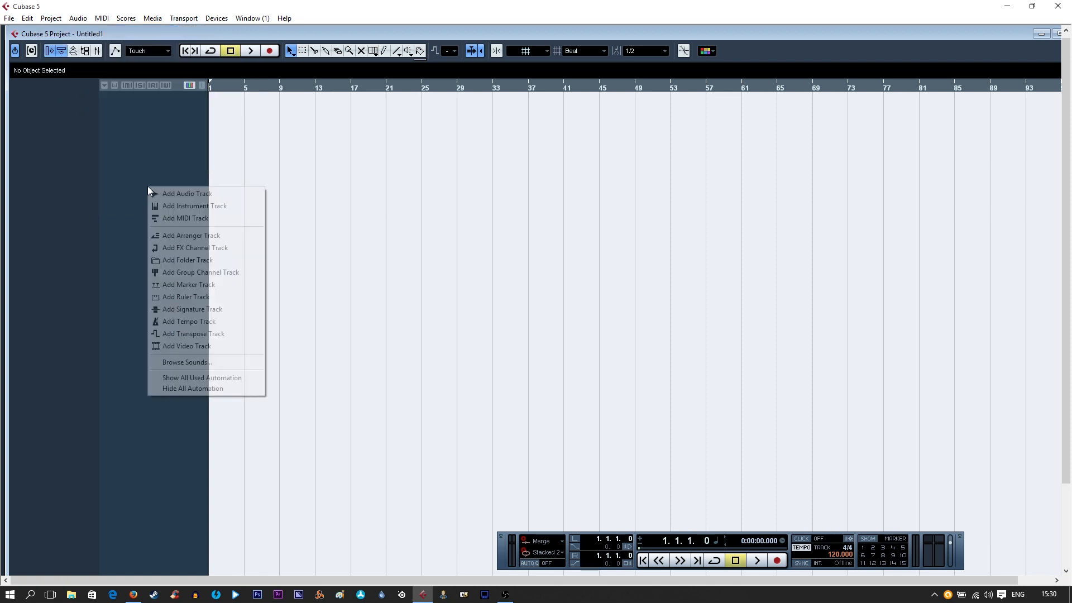
click(197, 193)
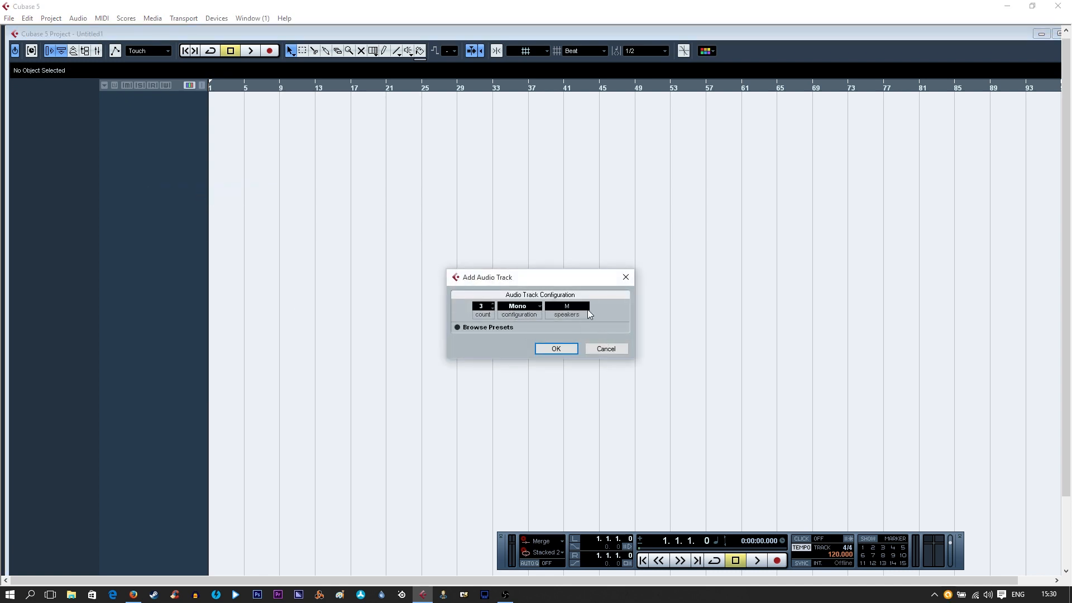
click(561, 348)
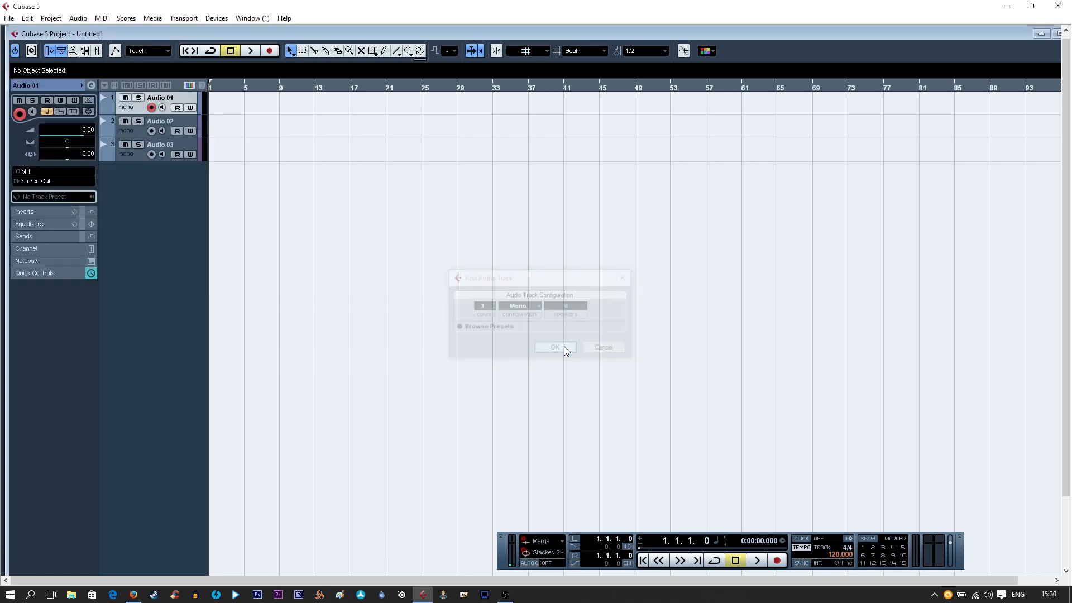
shift+click(140, 152)
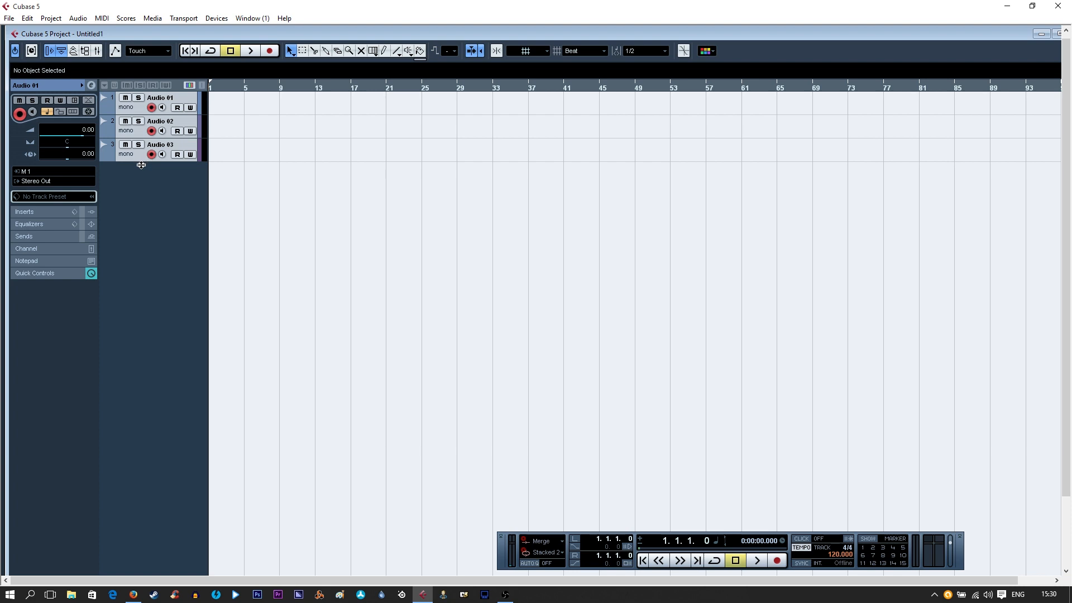
drag(141, 166, 145, 294)
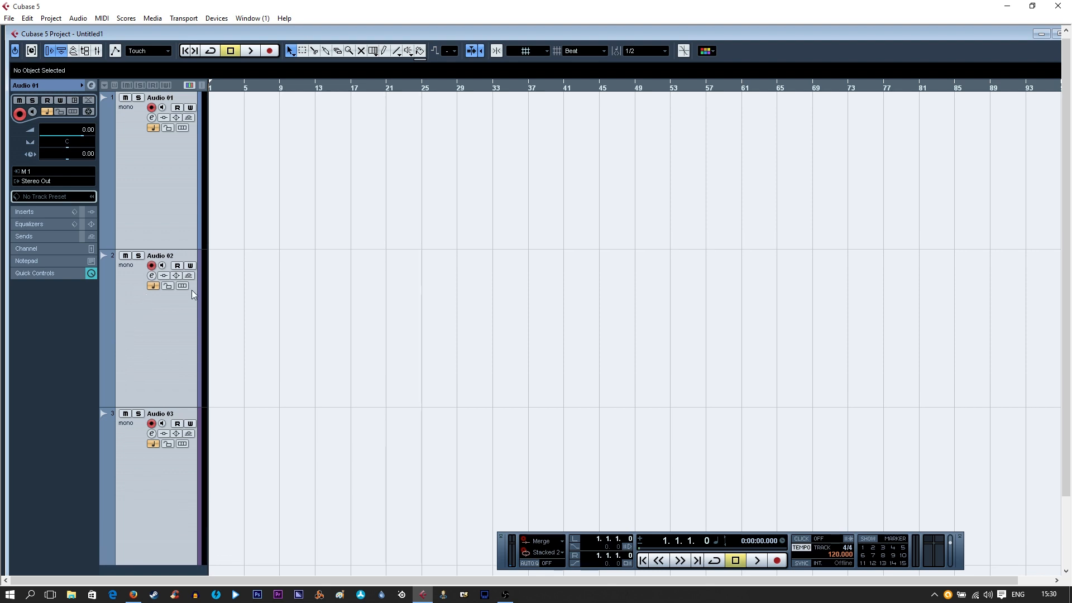
Rename the first audio track to "kick" and select the second audio track
click(175, 178)
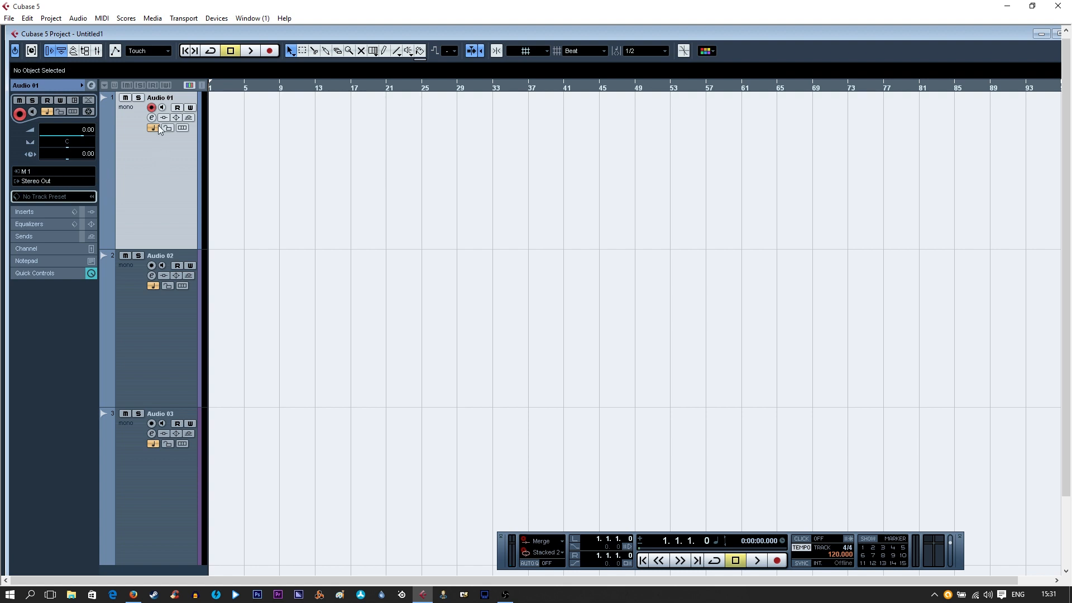
double_click(159, 98)
text(kicjk)
click(148, 154)
click(144, 341)
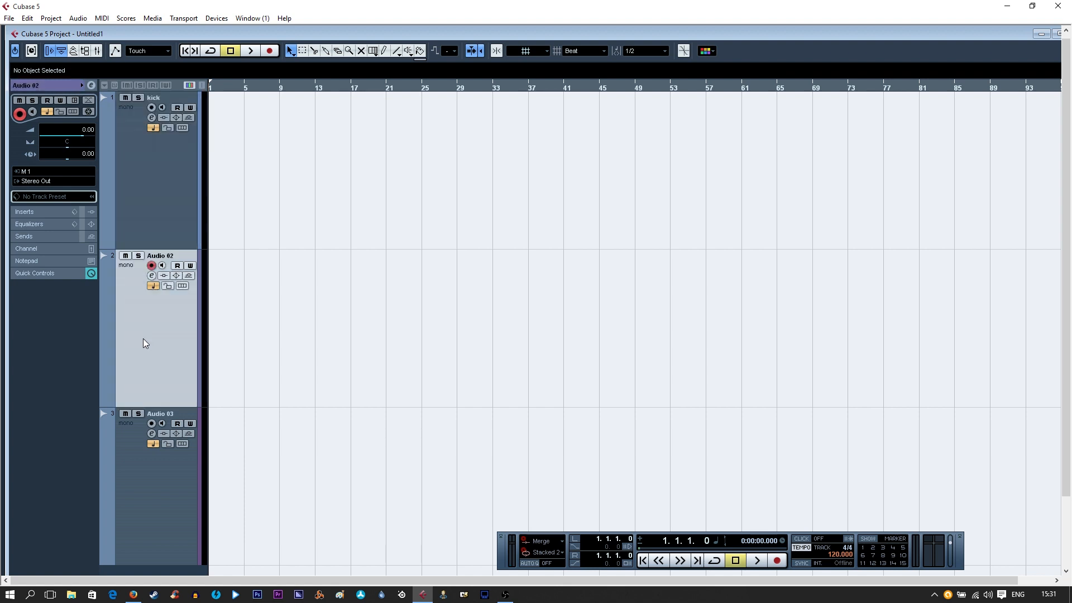
Rename the second audio track to "snare" and set its input routing to M 2
double_click(153, 257)
text(snare)
click(142, 207)
click(159, 323)
click(27, 175)
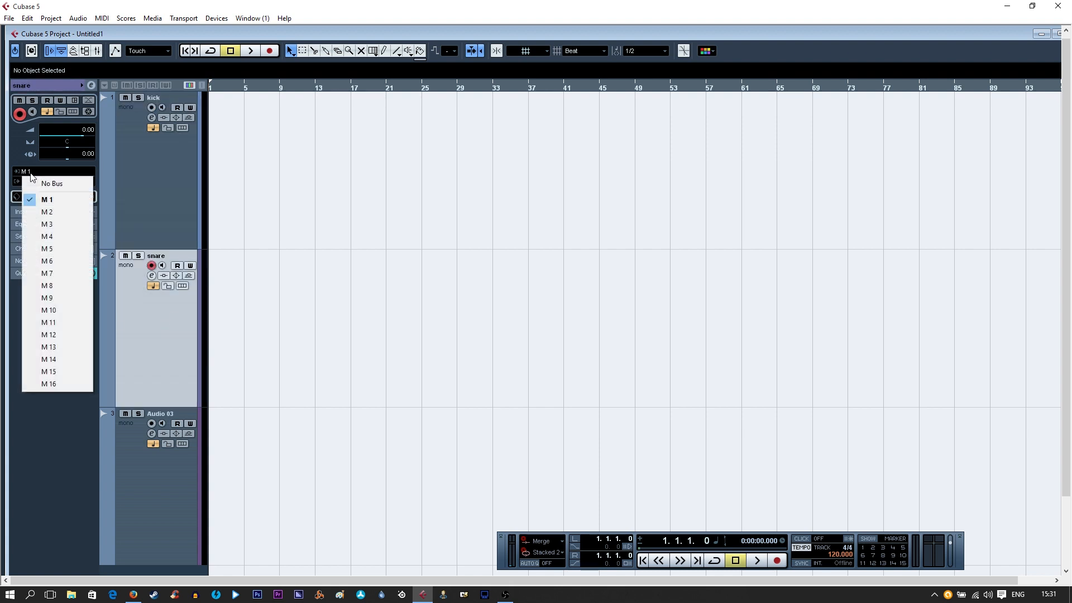
click(49, 216)
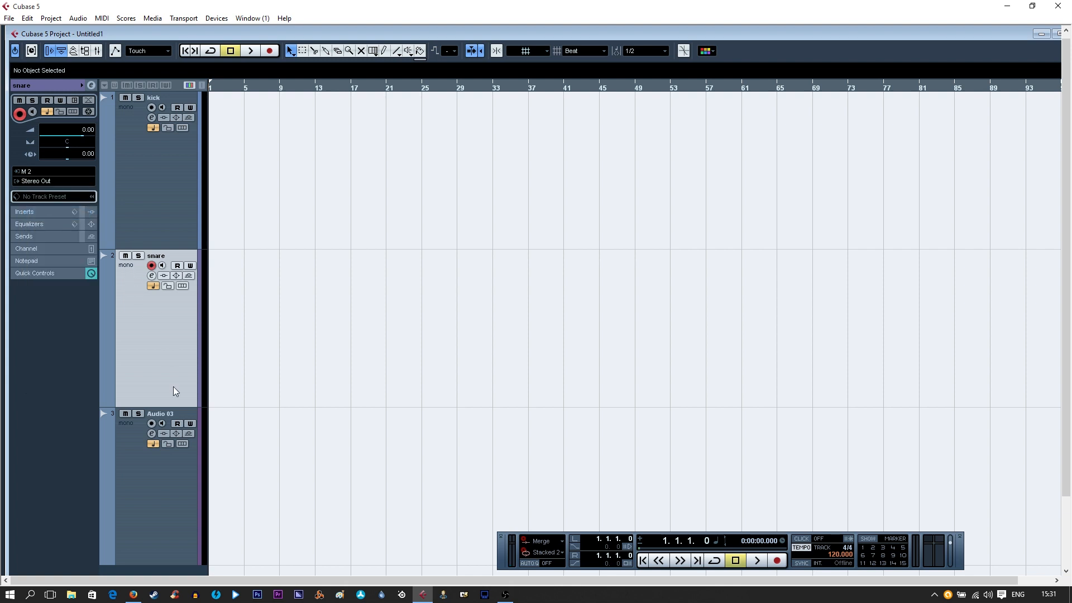
Rename the third audio track to "hi hat" and set its input routing to M 3
double_click(161, 414)
text(hi hat)
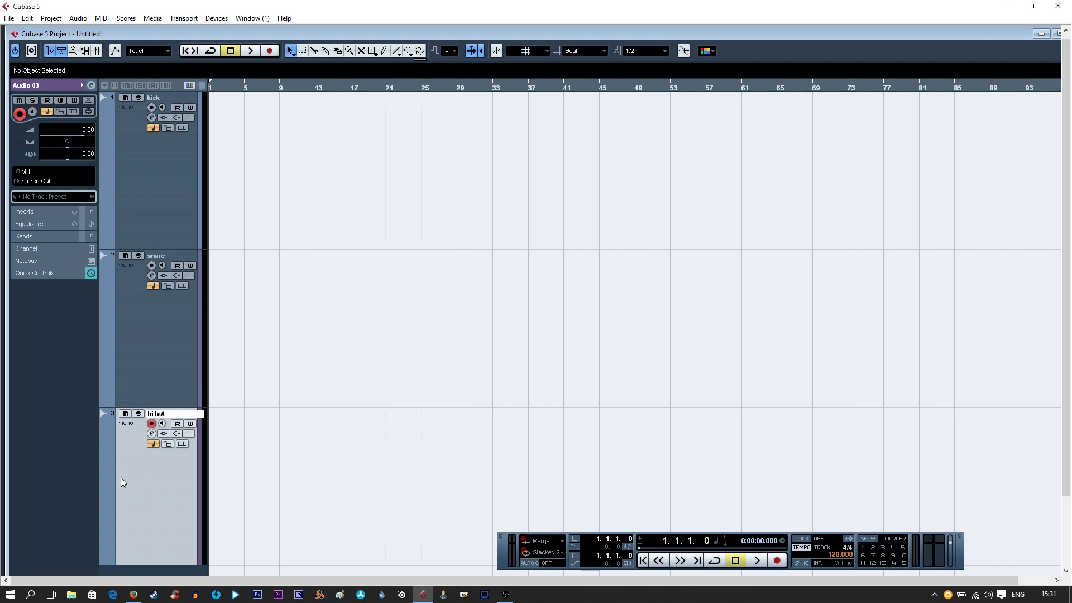
key(Return)
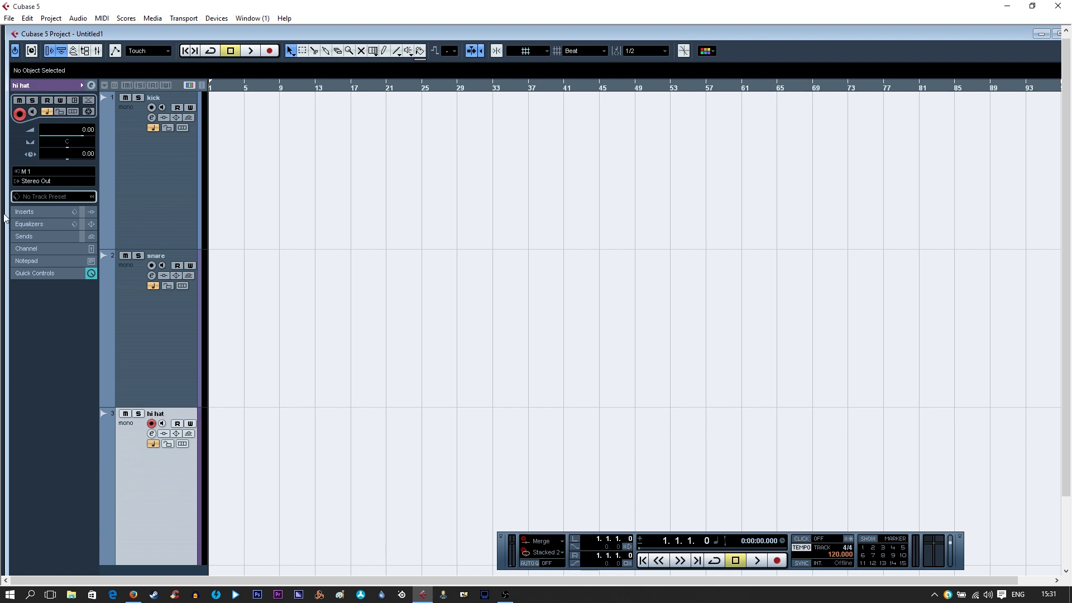
click(32, 172)
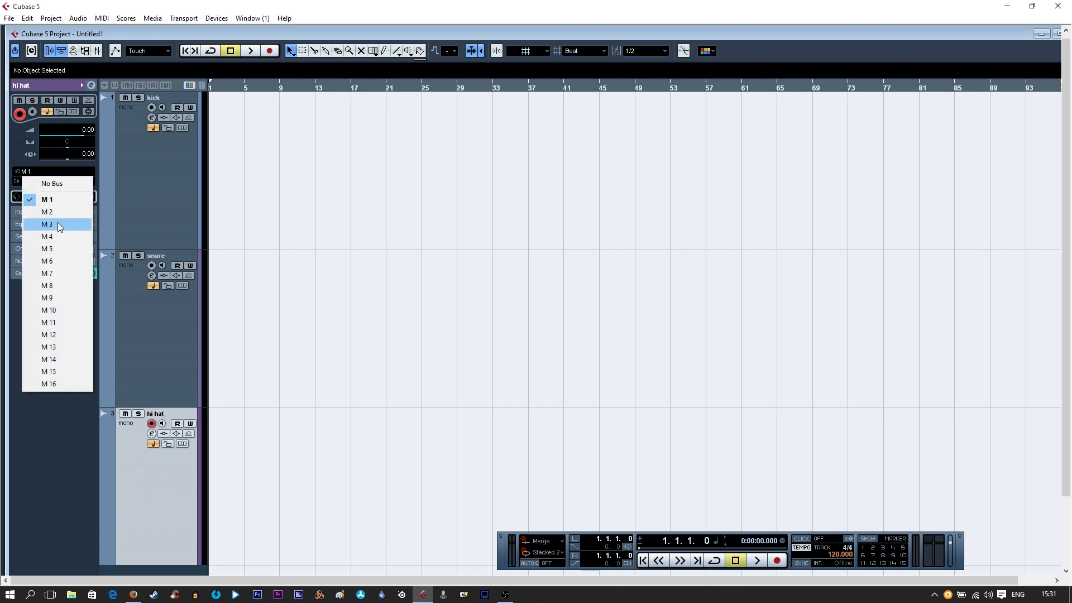
click(58, 225)
Record a test take of about eight bars on the kick track alone and delete the recorded clip
click(163, 379)
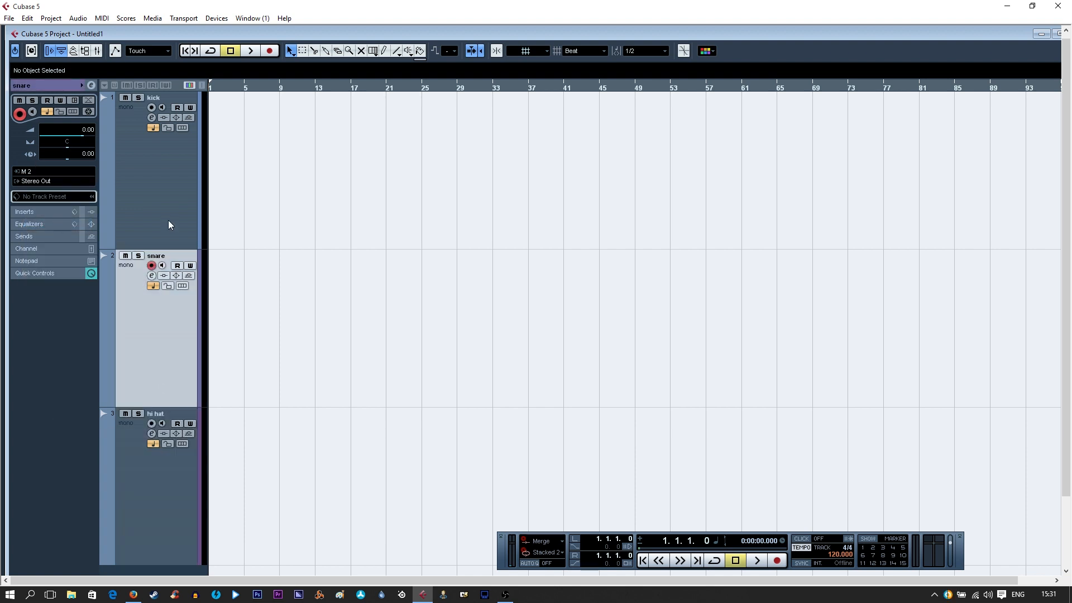
click(167, 223)
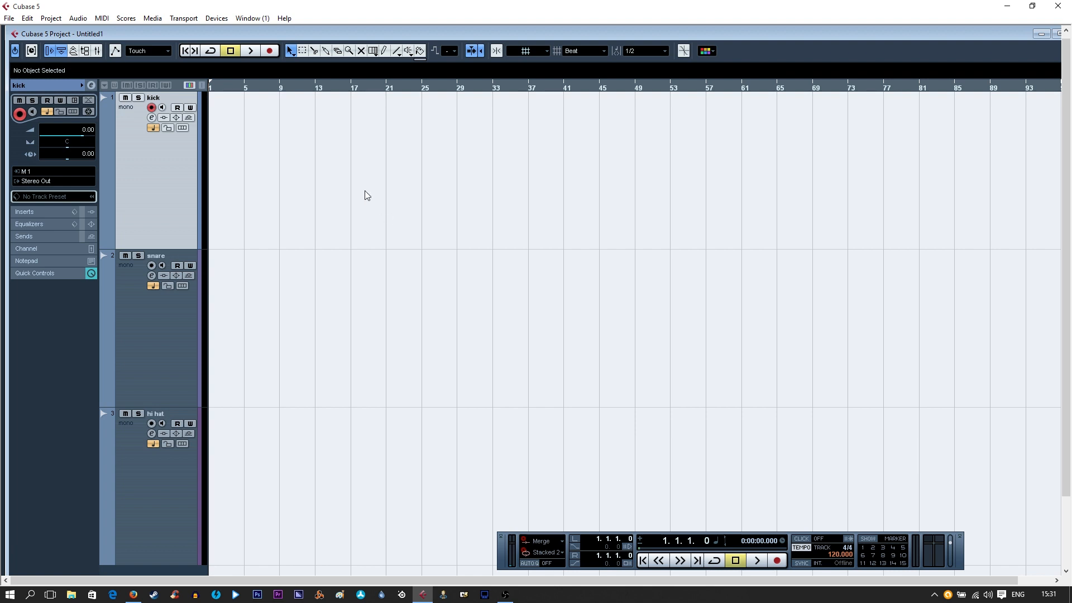
click(270, 51)
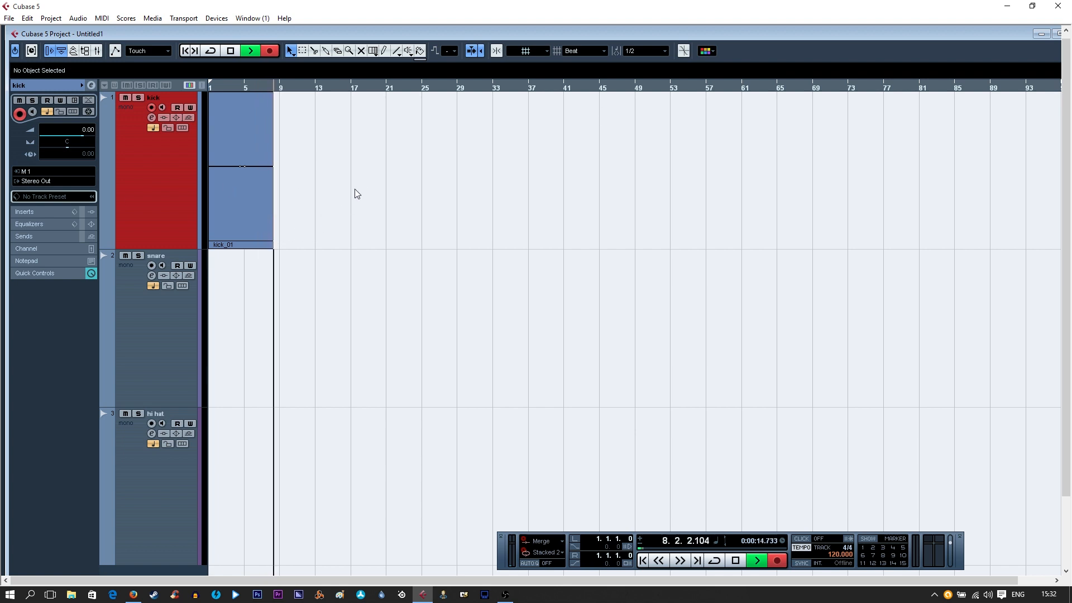
click(230, 51)
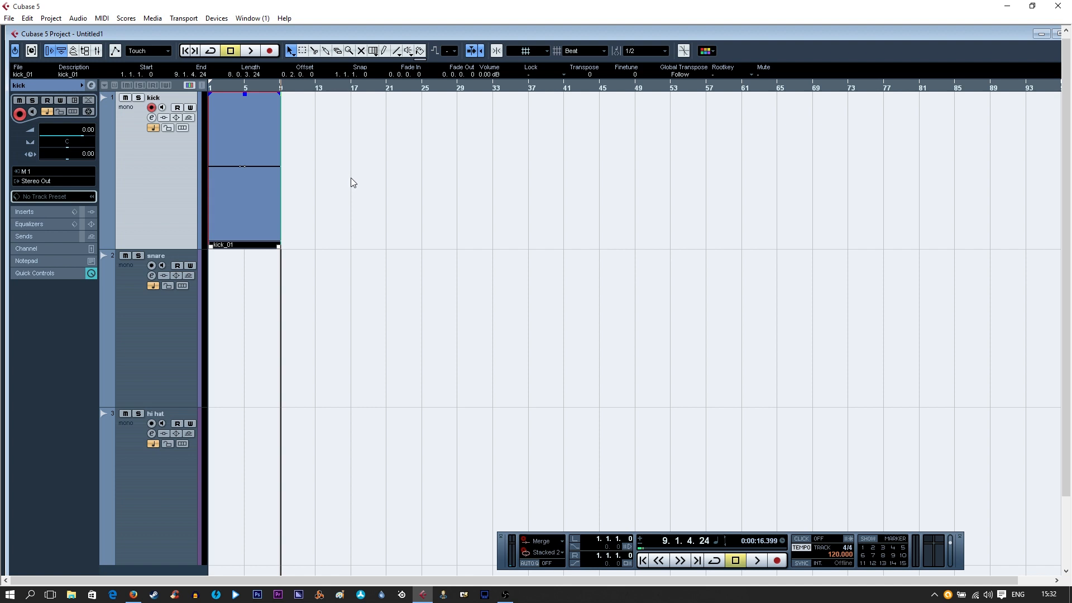
key(Delete)
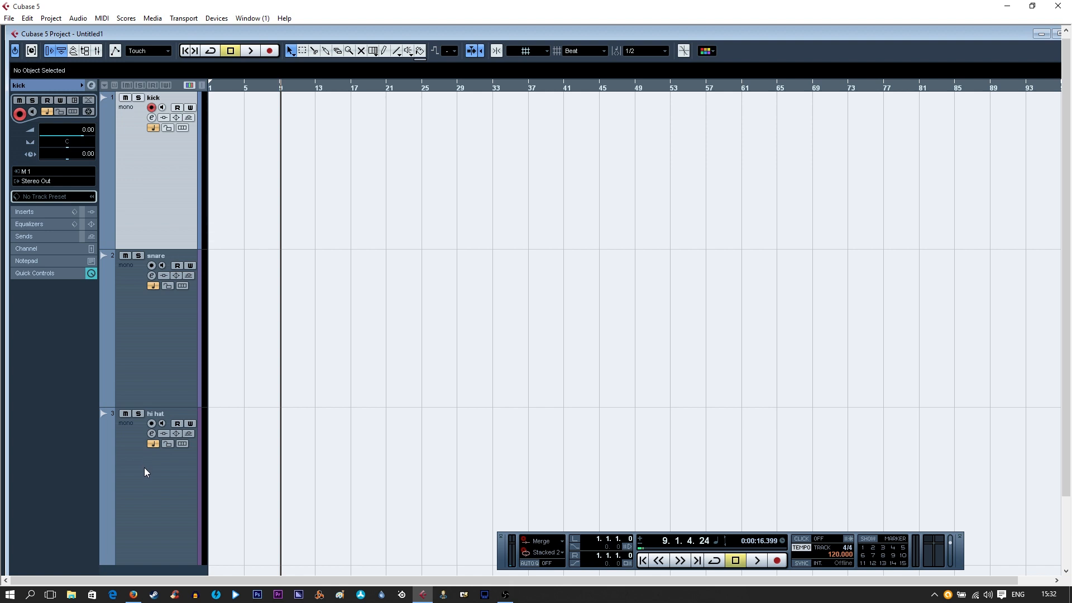
Record about eight bars from the project start on the kick, snare and hi hat tracks simultaneously, with all three tracks selected
click(327, 81)
shift+click(142, 475)
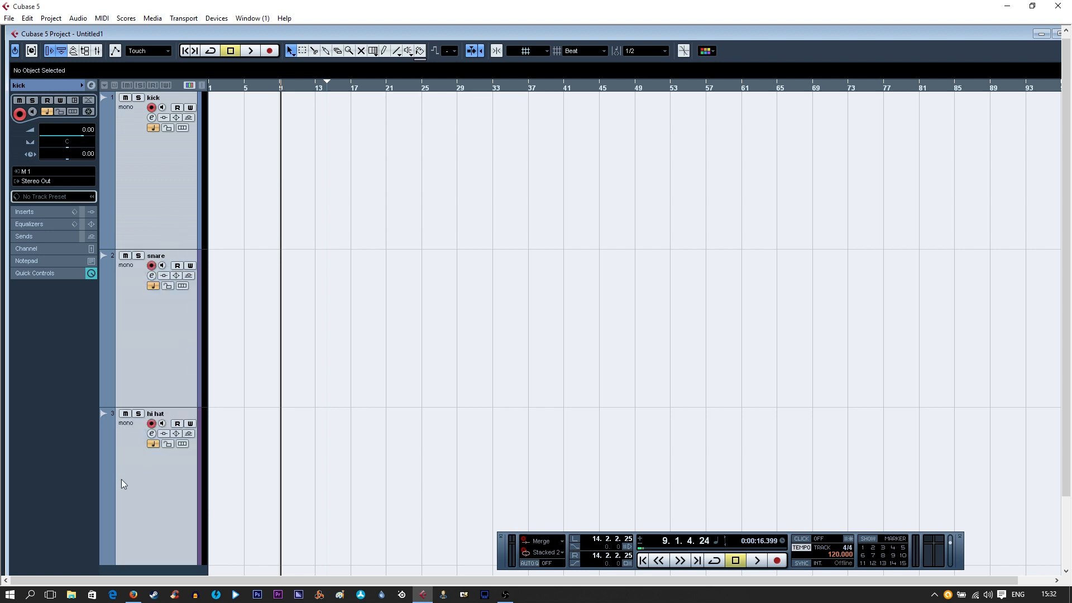
drag(280, 86, 163, 85)
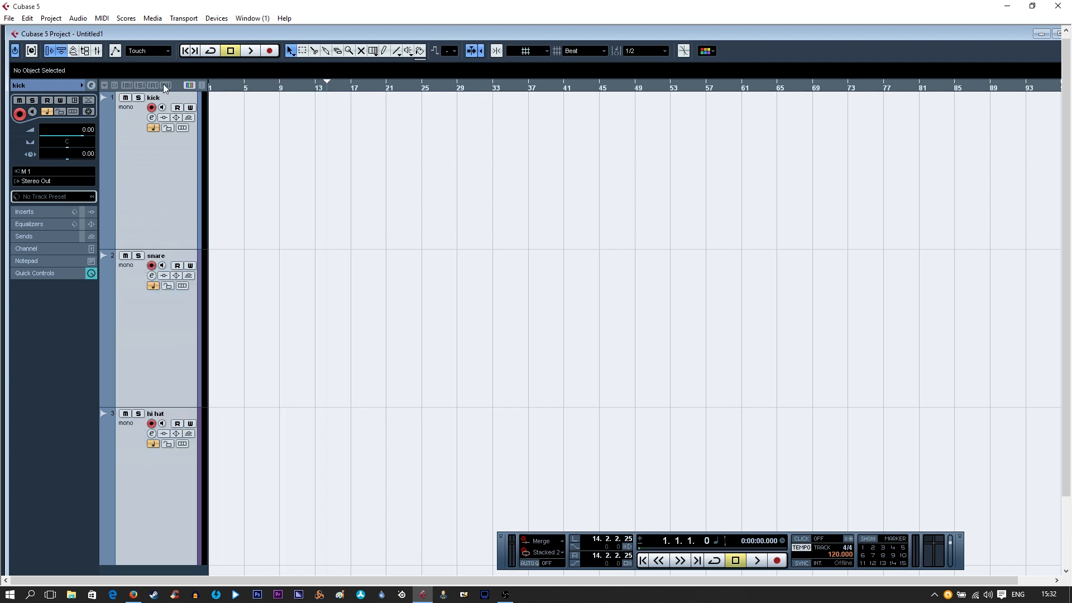
click(269, 52)
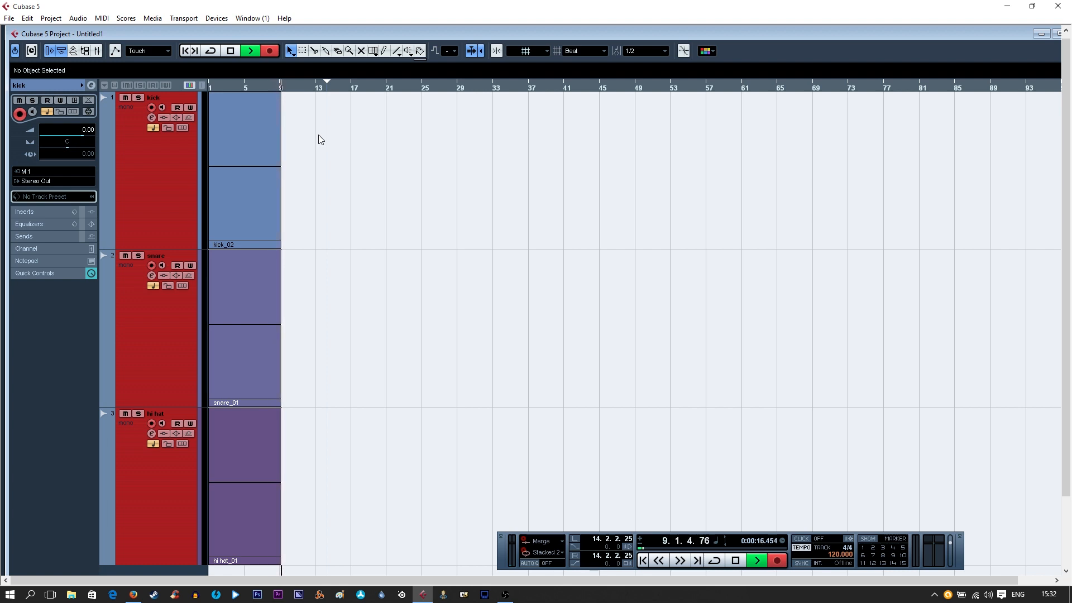
key(space)
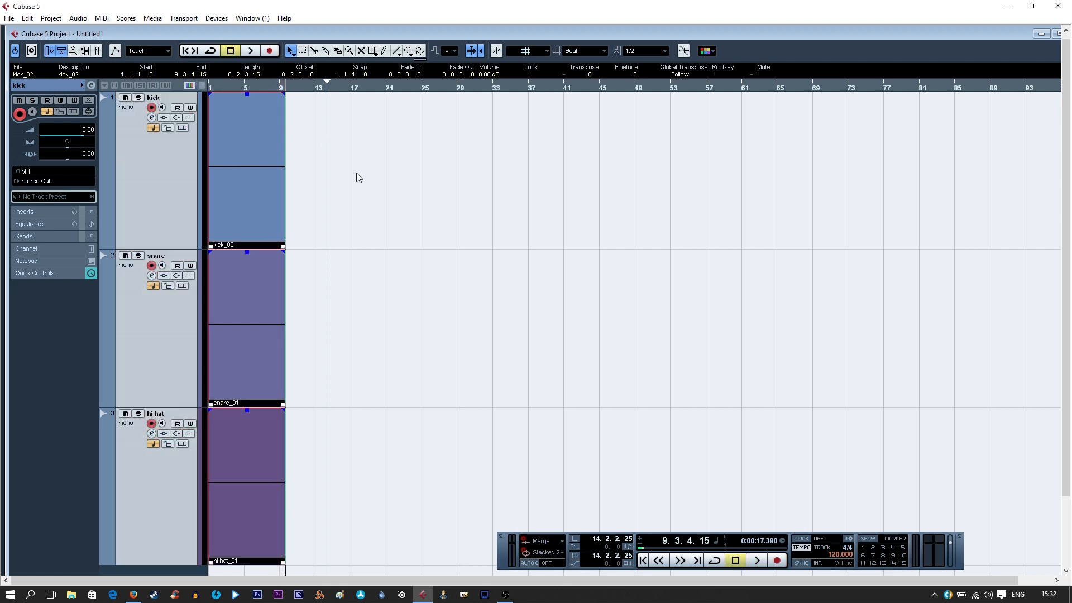
click(355, 173)
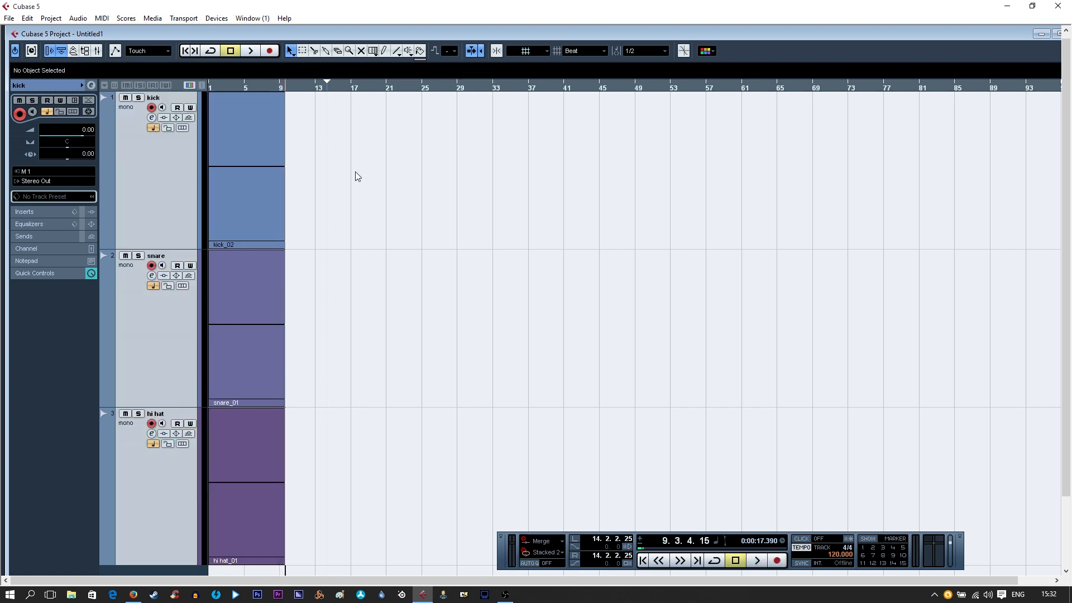
Try to export the recording as an audio mixdown
click(10, 18)
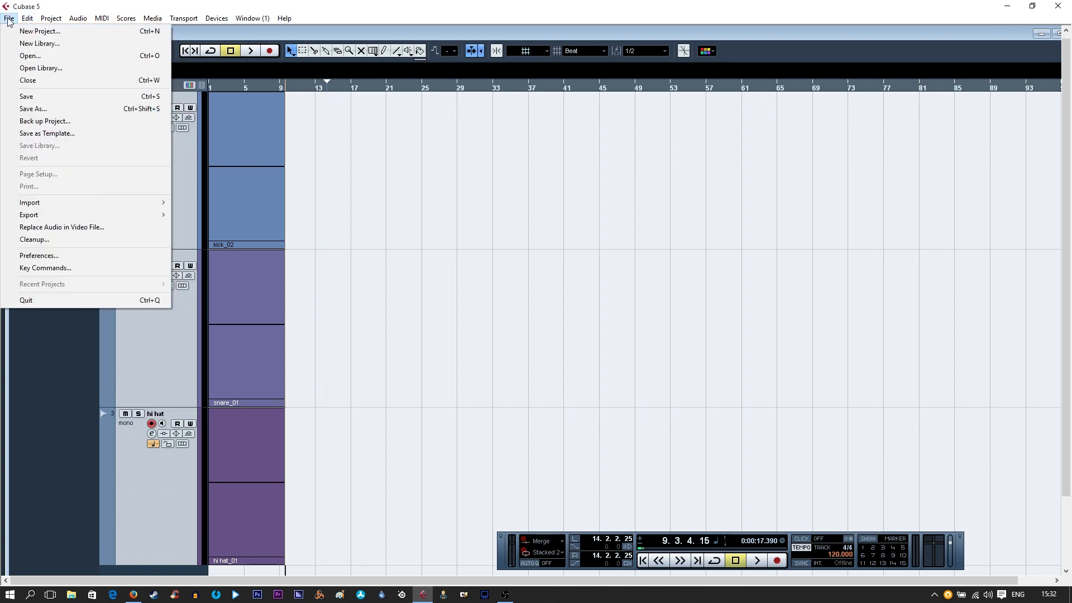
mouse_move(102, 18)
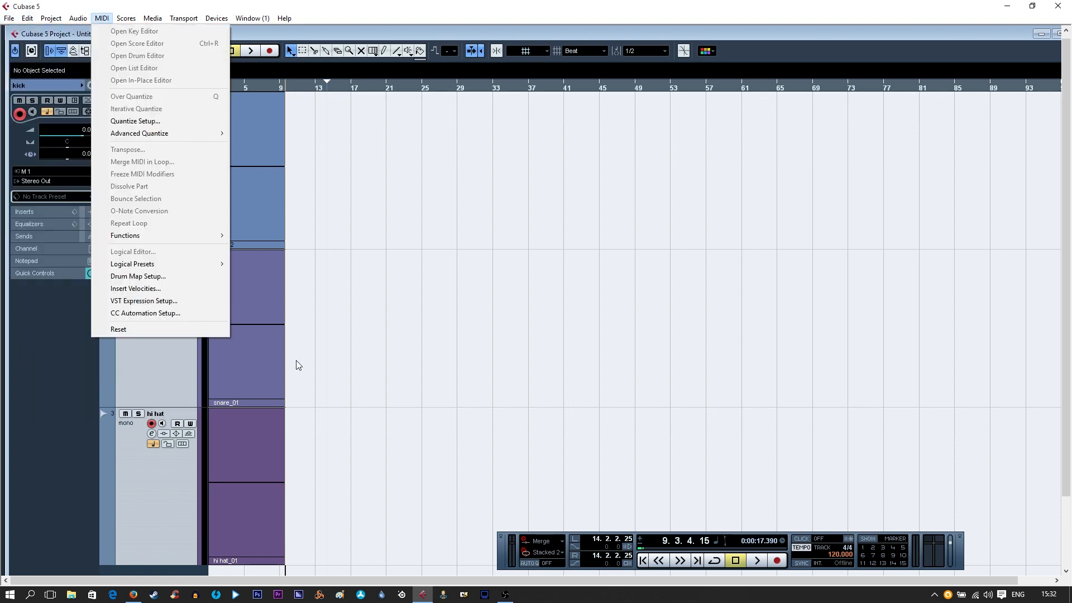
click(378, 202)
click(9, 18)
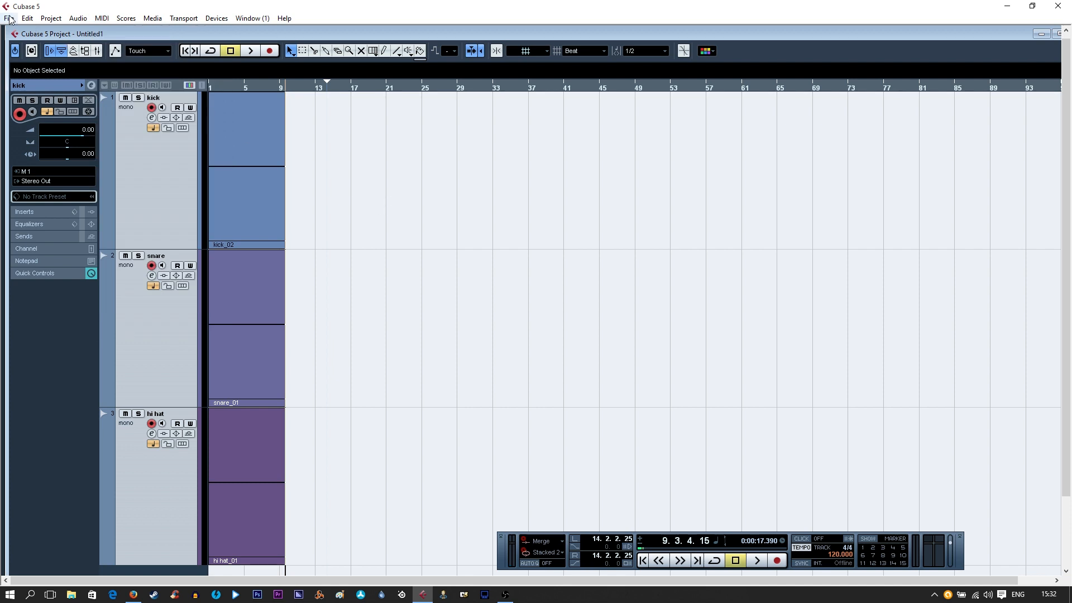
mouse_move(40, 215)
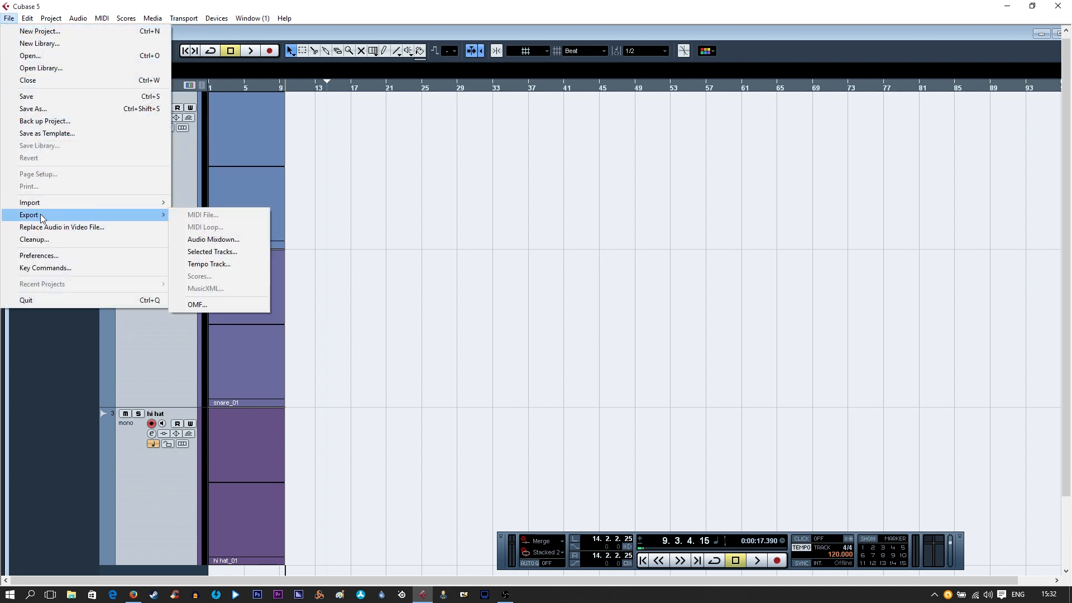
click(225, 240)
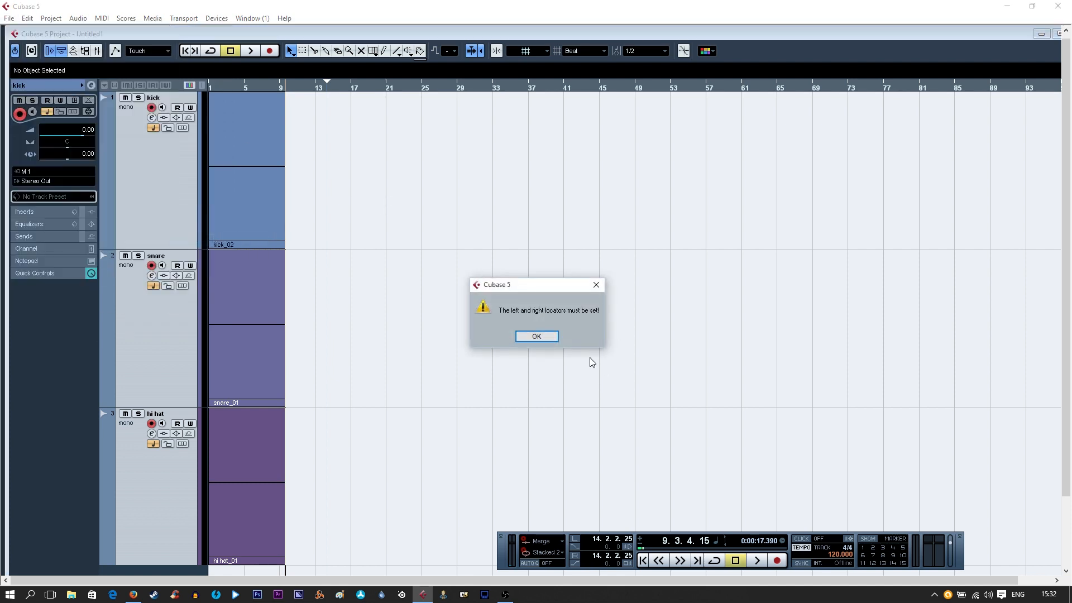
click(416, 157)
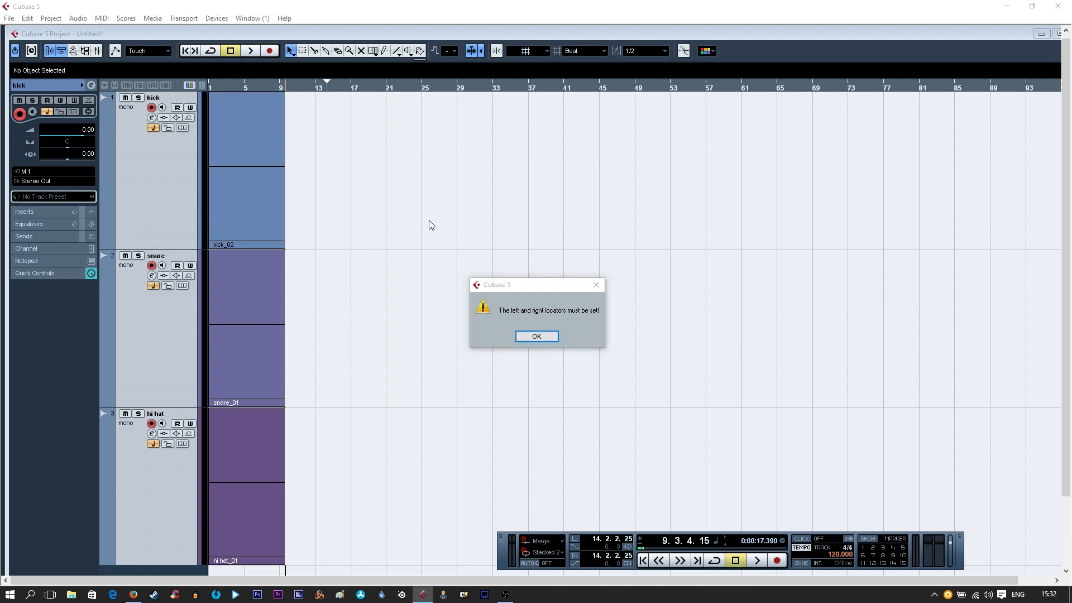
click(522, 336)
Set the left locator to bar 1 and the right locator just past the clips' end, and open the Audio Mixdown export
drag(328, 83, 158, 82)
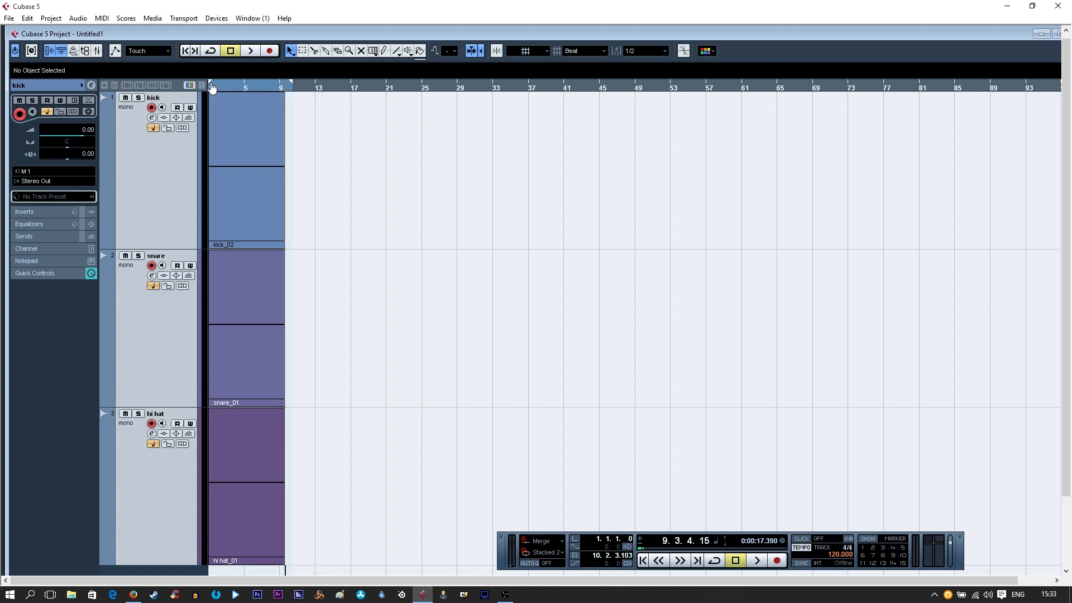
mouse_move(291, 85)
mouse_down()
mouse_move(539, 90)
mouse_move(300, 98)
mouse_move(290, 90)
mouse_up()
click(26, 18)
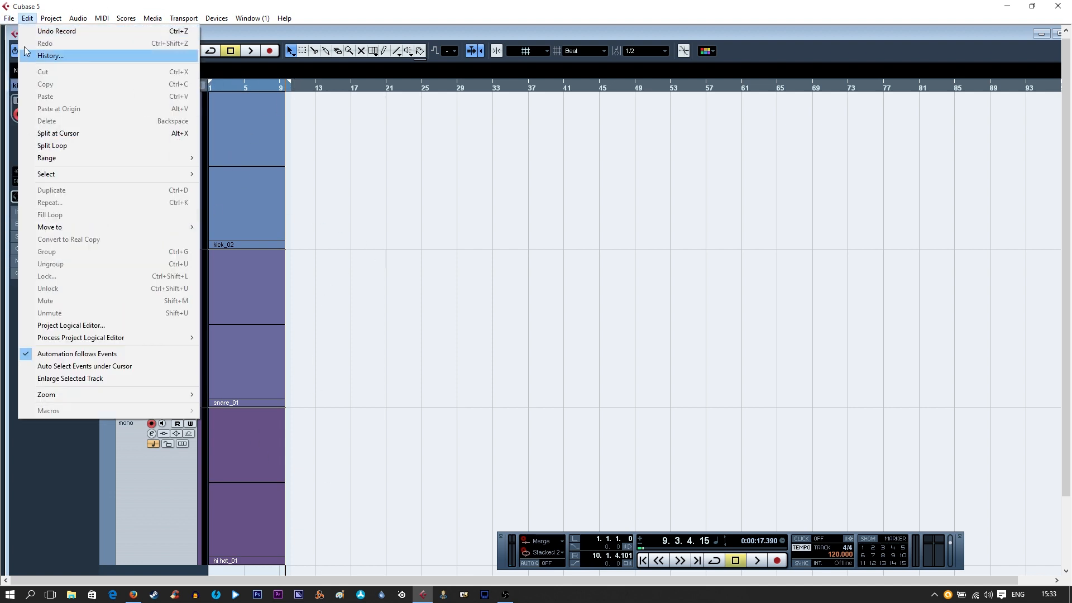
mouse_move(9, 18)
mouse_move(29, 215)
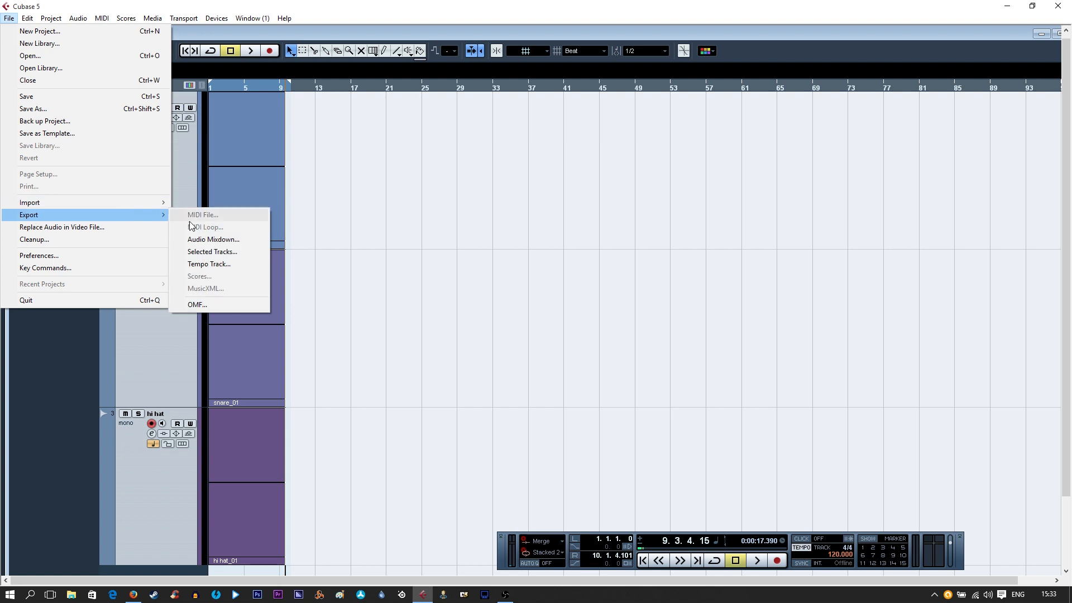
click(211, 240)
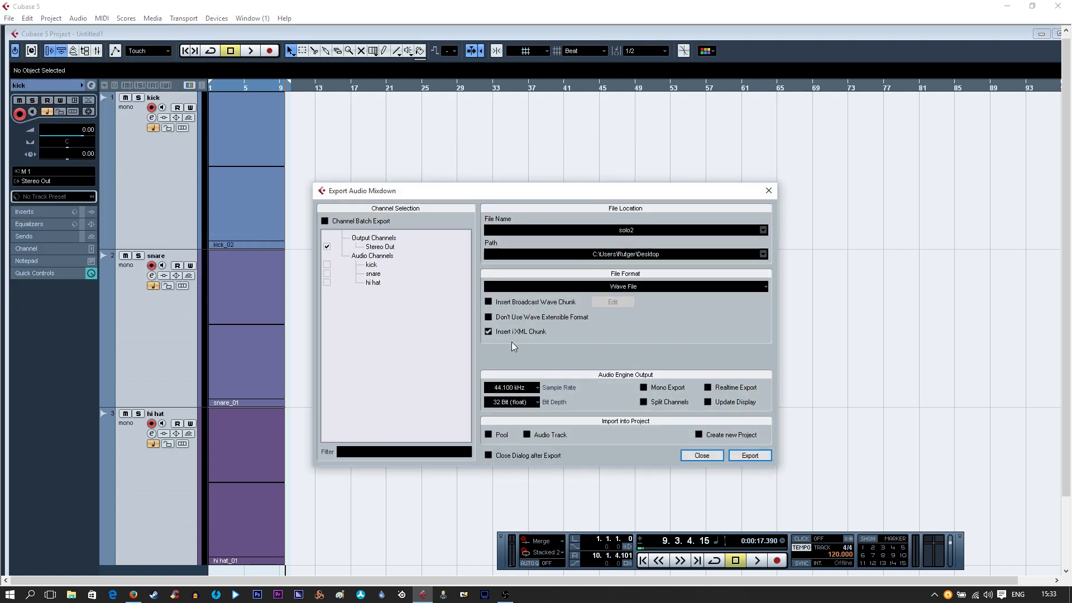
Export only the kick channel to the Desktop as a Wave File named "kick" and close the export dialog
click(327, 248)
click(327, 266)
click(631, 231)
text(kick)
click(642, 287)
click(524, 300)
click(740, 456)
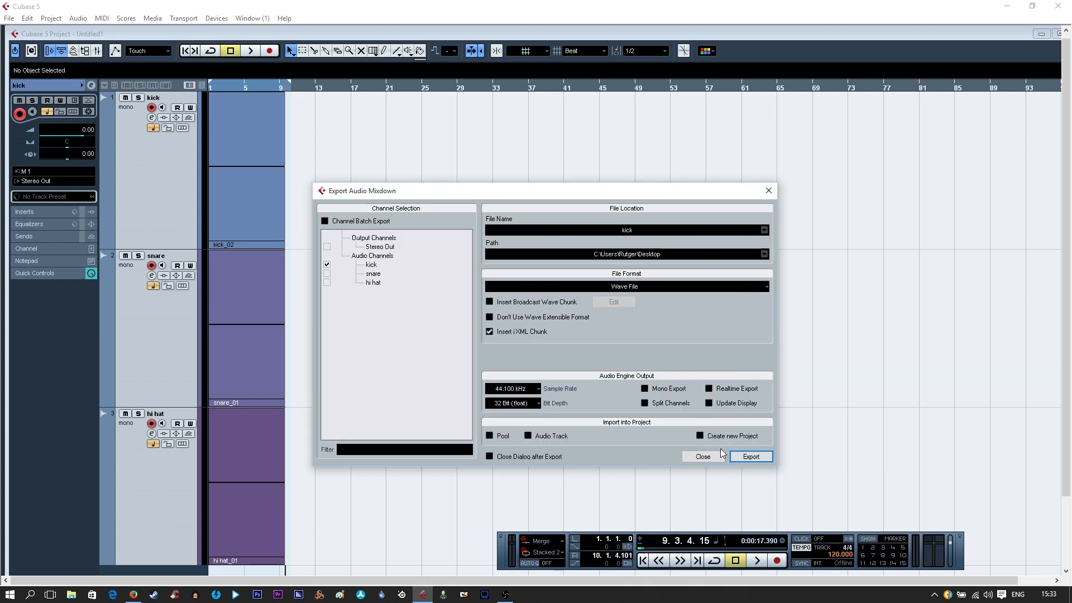
click(712, 459)
Show the desktop, move kick.wav to an empty area beside the other files, and return to Cubase
click(1070, 596)
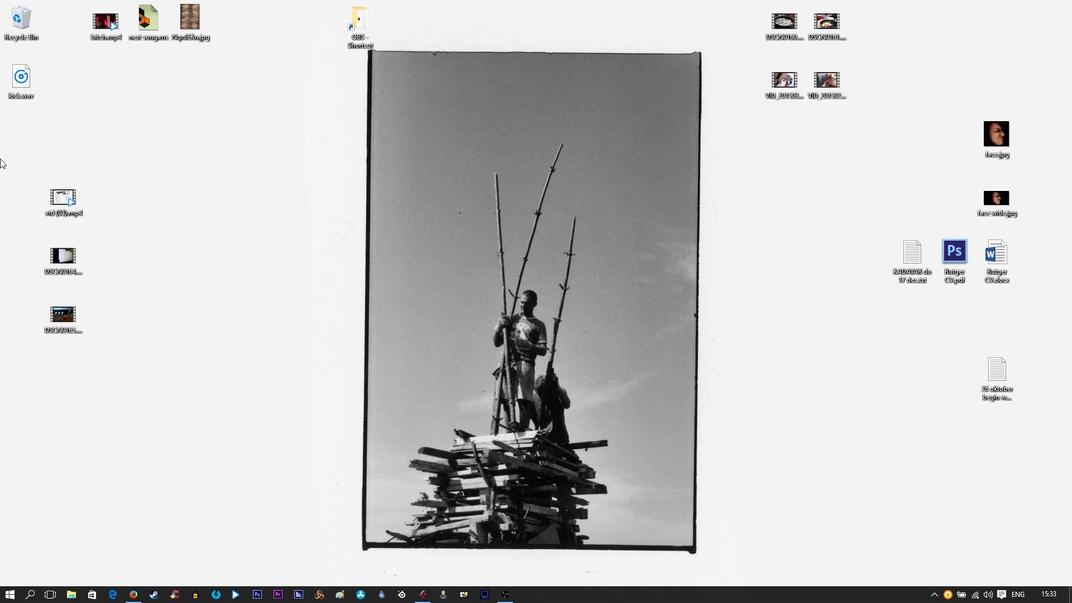
drag(25, 93, 236, 268)
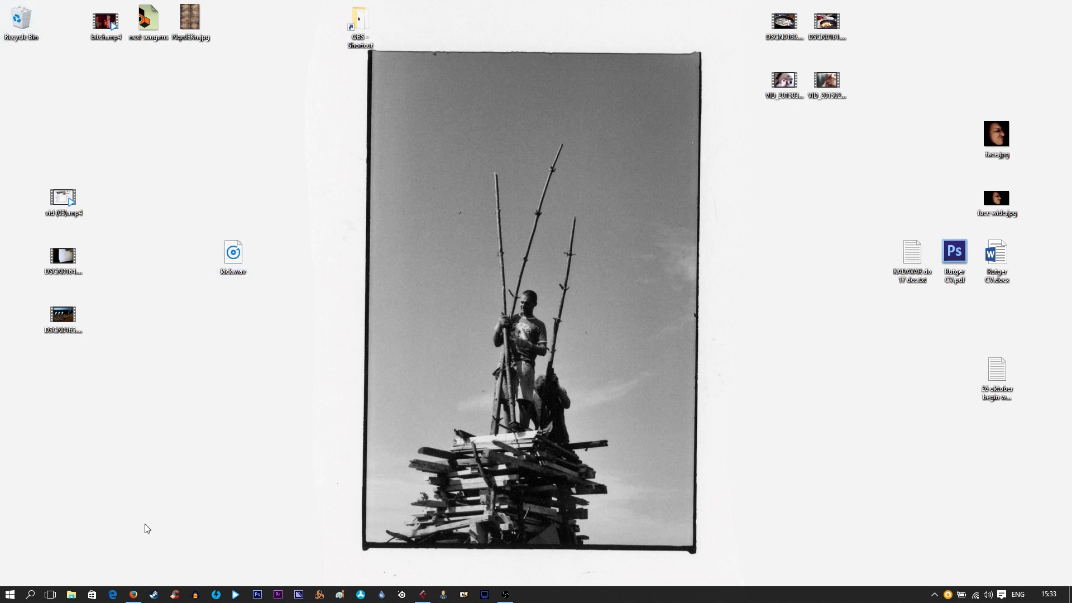
click(423, 594)
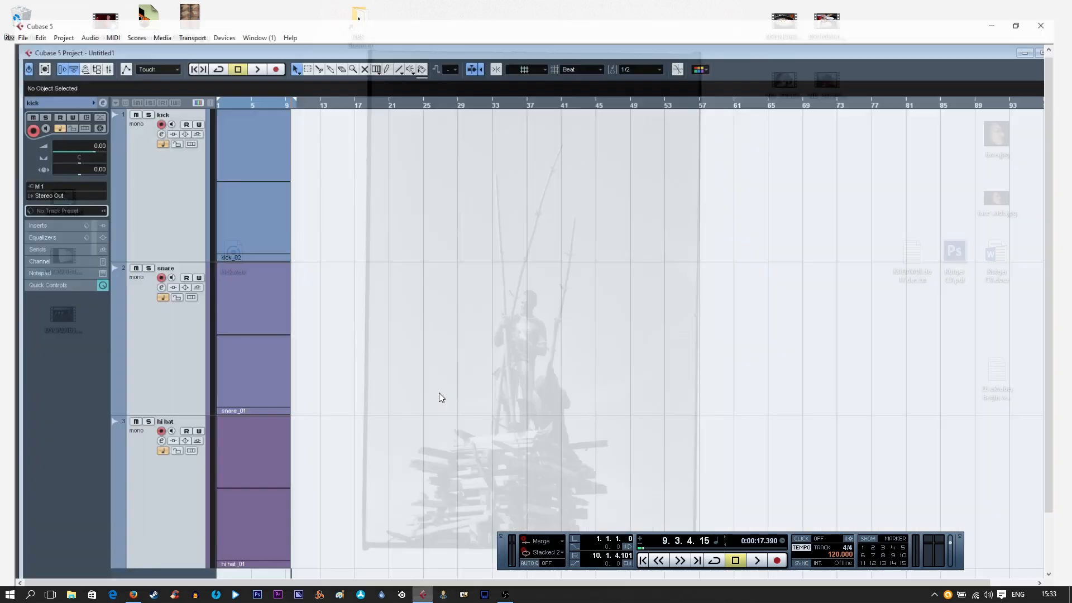